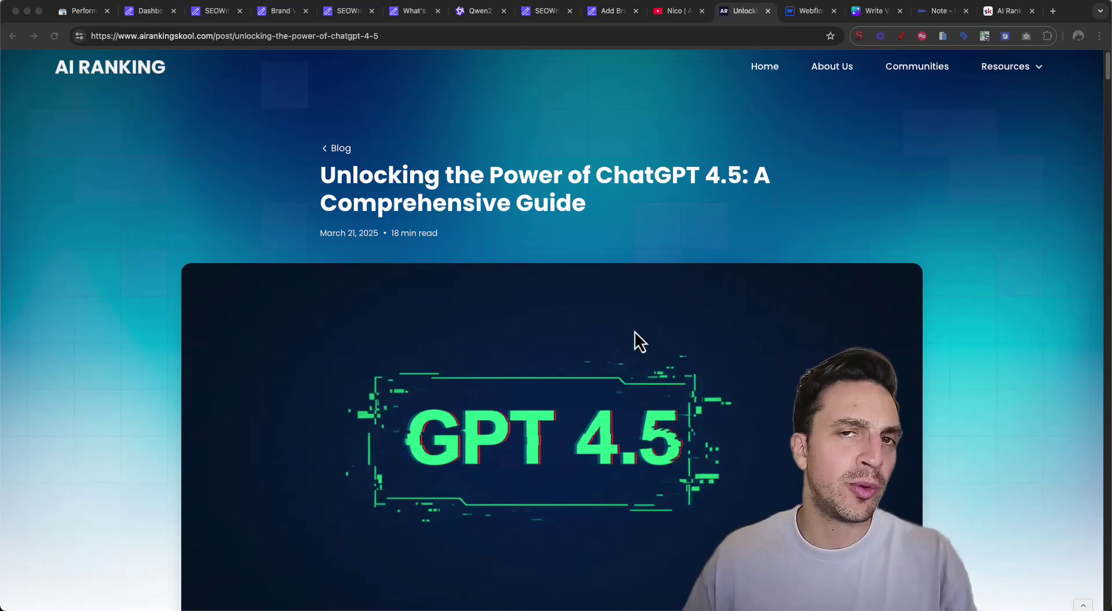
Scroll through the remainder of the ChatGPT 4.5 guide on the AI Ranking blog
{"action": "scroll", "coordinate": [452, 223], "scroll_direction": "down", "scroll_amount": 5}
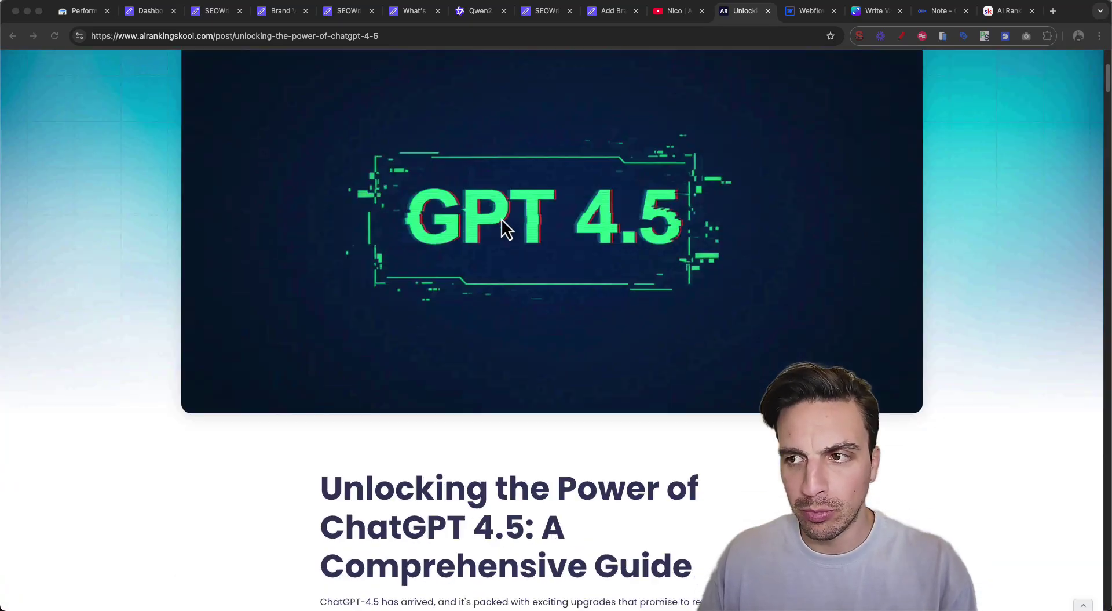
{"action": "scroll", "coordinate": [502, 218], "scroll_direction": "down", "scroll_amount": 12}
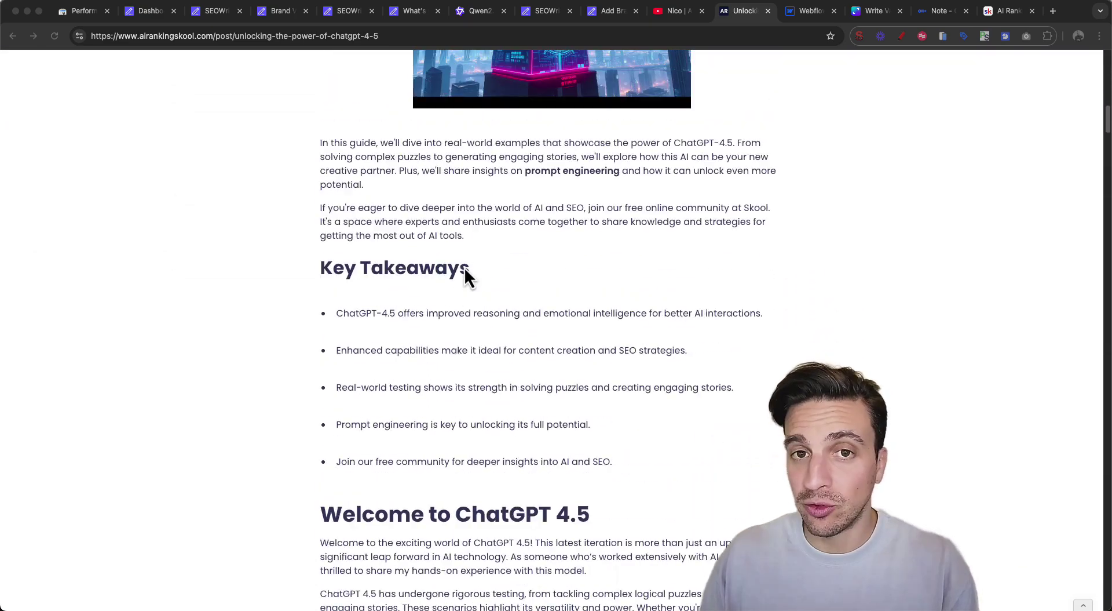
{"action": "scroll", "coordinate": [464, 267], "scroll_direction": "down", "scroll_amount": 15}
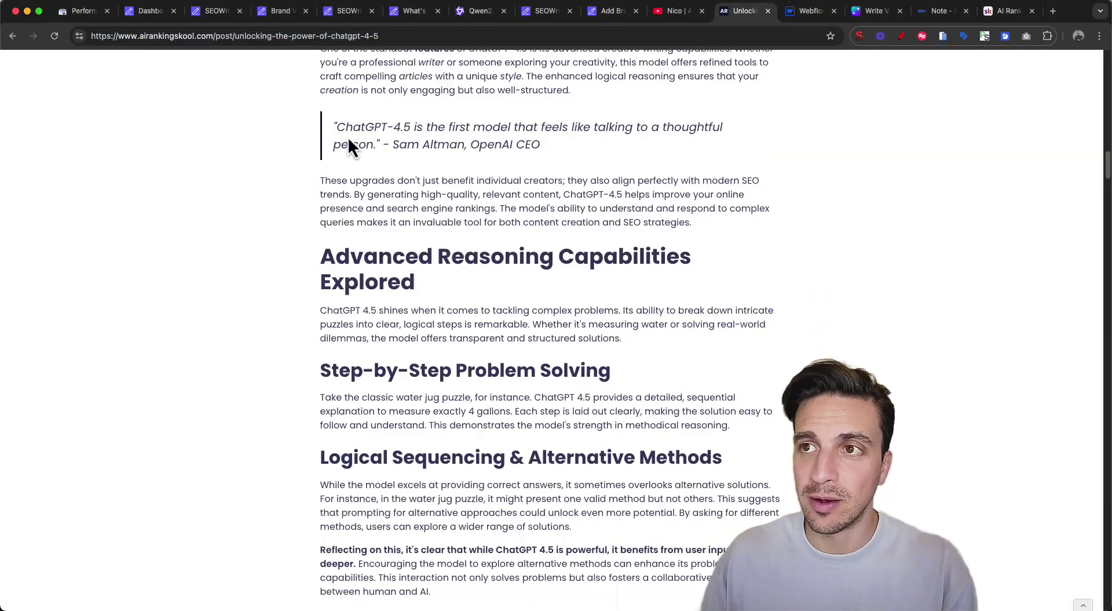
{"action": "scroll", "coordinate": [346, 139], "scroll_direction": "down", "scroll_amount": 20}
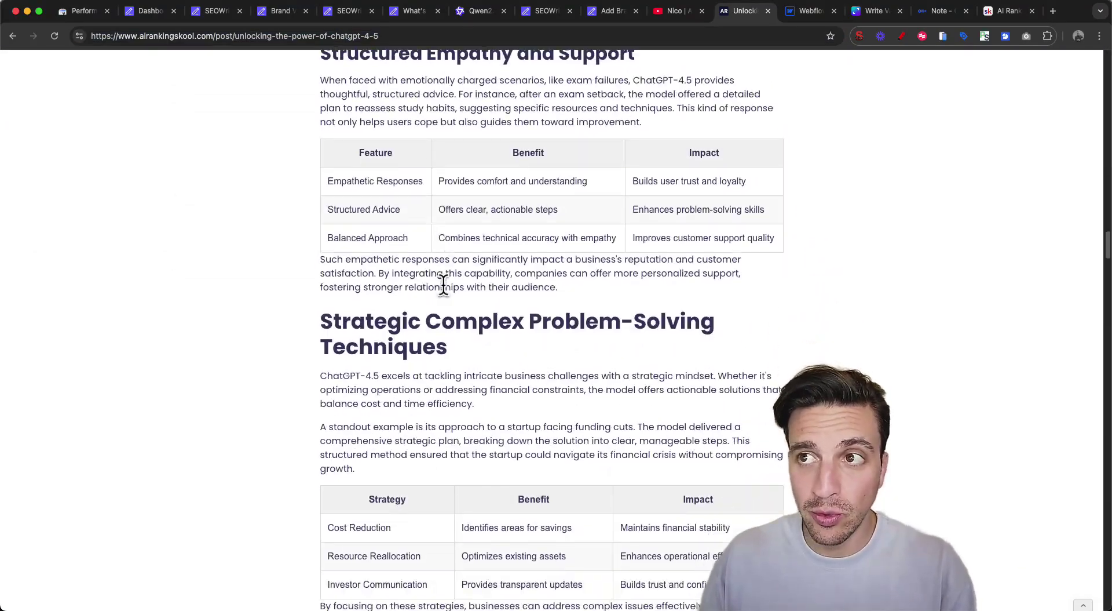
{"action": "scroll", "coordinate": [446, 290], "scroll_direction": "down", "scroll_amount": 13}
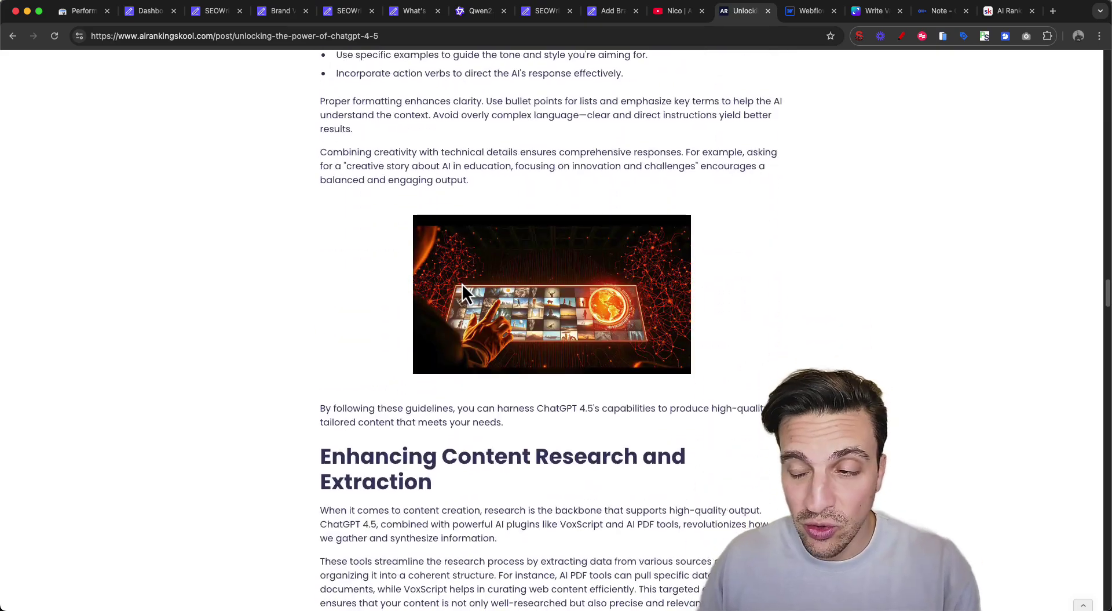
{"action": "scroll", "coordinate": [463, 283], "scroll_direction": "down", "scroll_amount": 20}
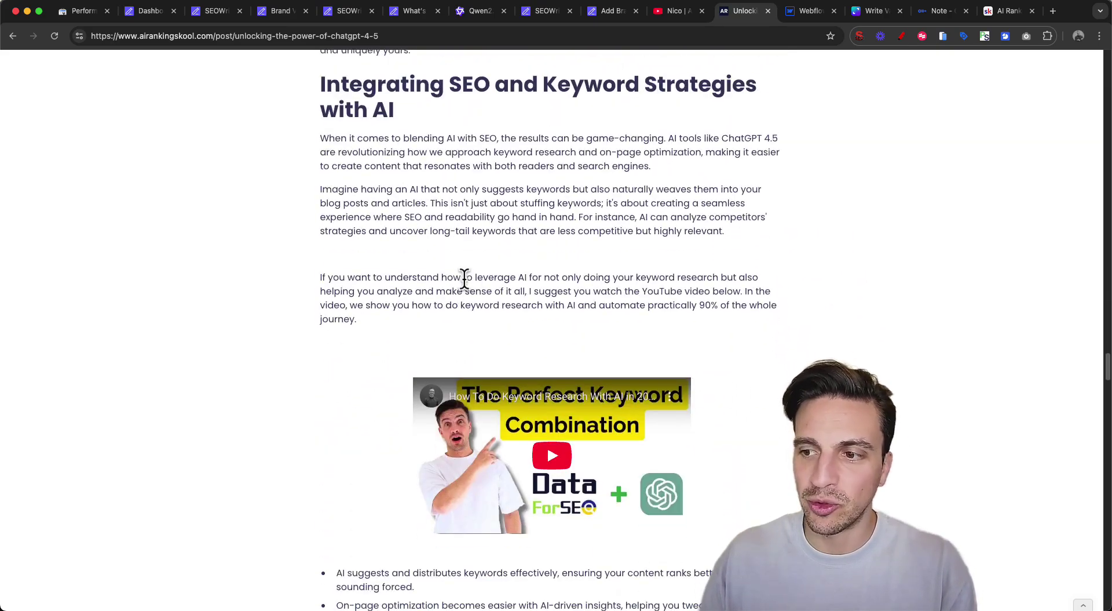
{"action": "scroll", "coordinate": [464, 278], "scroll_direction": "down", "scroll_amount": 5}
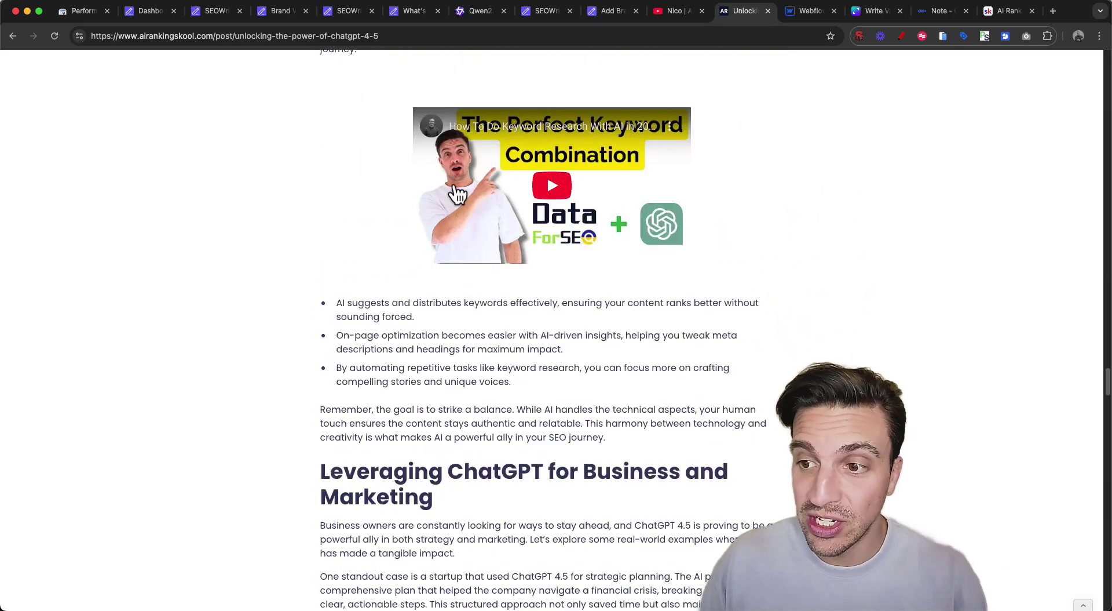
{"action": "scroll", "coordinate": [458, 194], "scroll_direction": "down", "scroll_amount": 20}
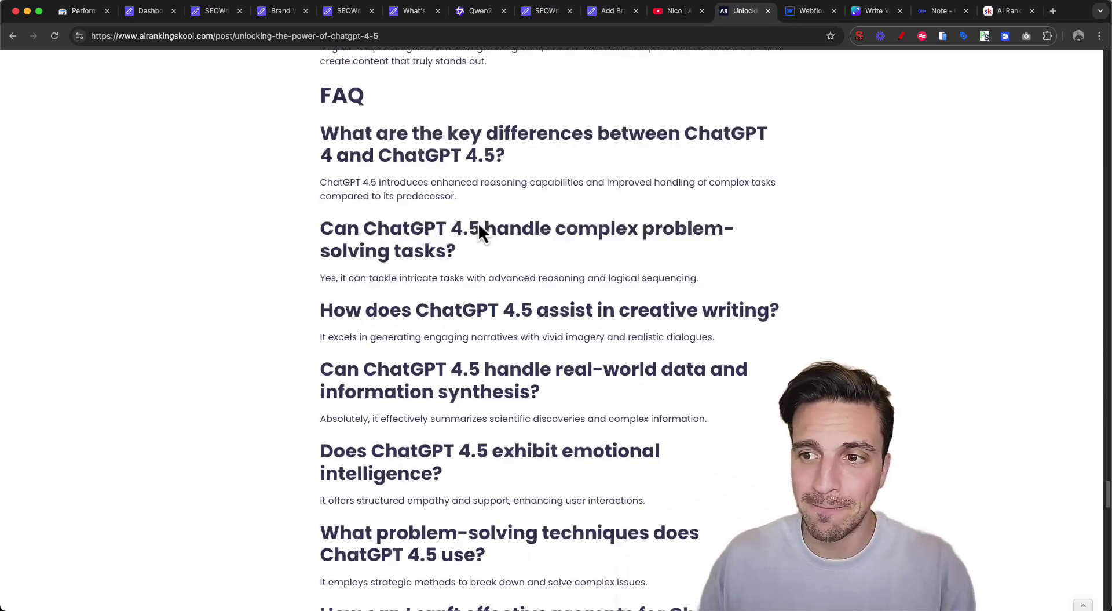
{"action": "scroll", "coordinate": [484, 249], "scroll_direction": "up", "scroll_amount": 20}
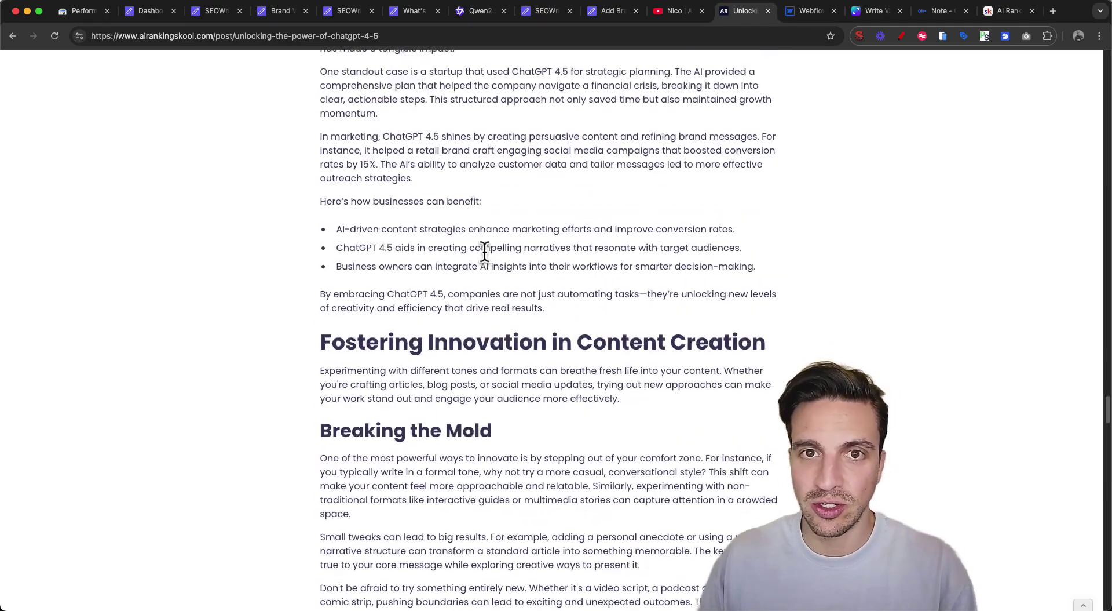
{"action": "scroll", "coordinate": [485, 257], "scroll_direction": "up", "scroll_amount": 6}
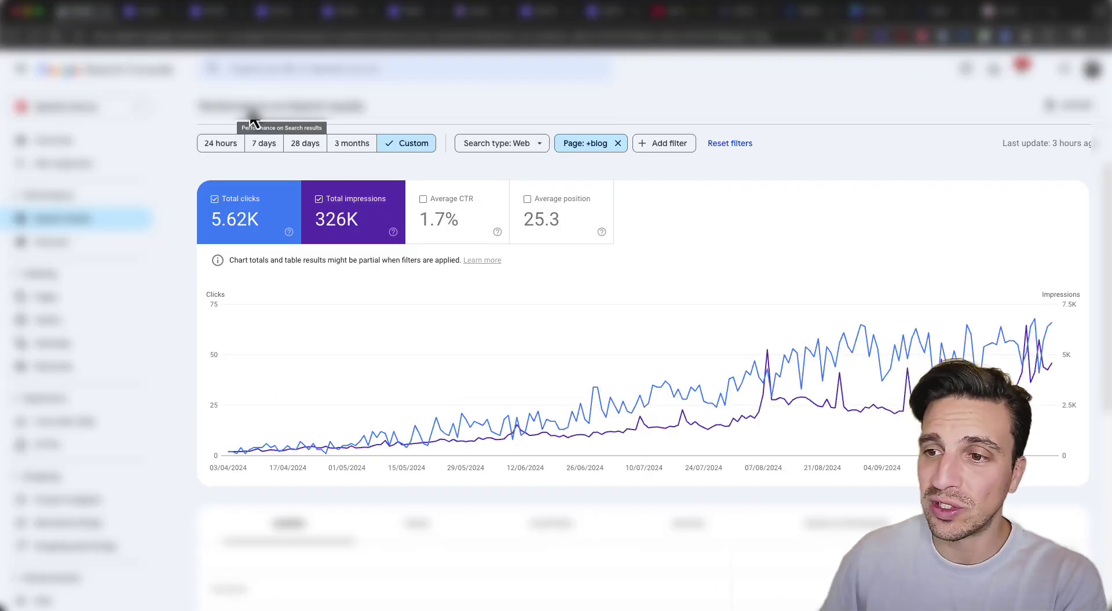
Inspect the Performance chart, reapply the Page: +blog filter, then return to the SEOWriting Dashboard tab
{"action": "mouse_move", "coordinate": [710, 318]}
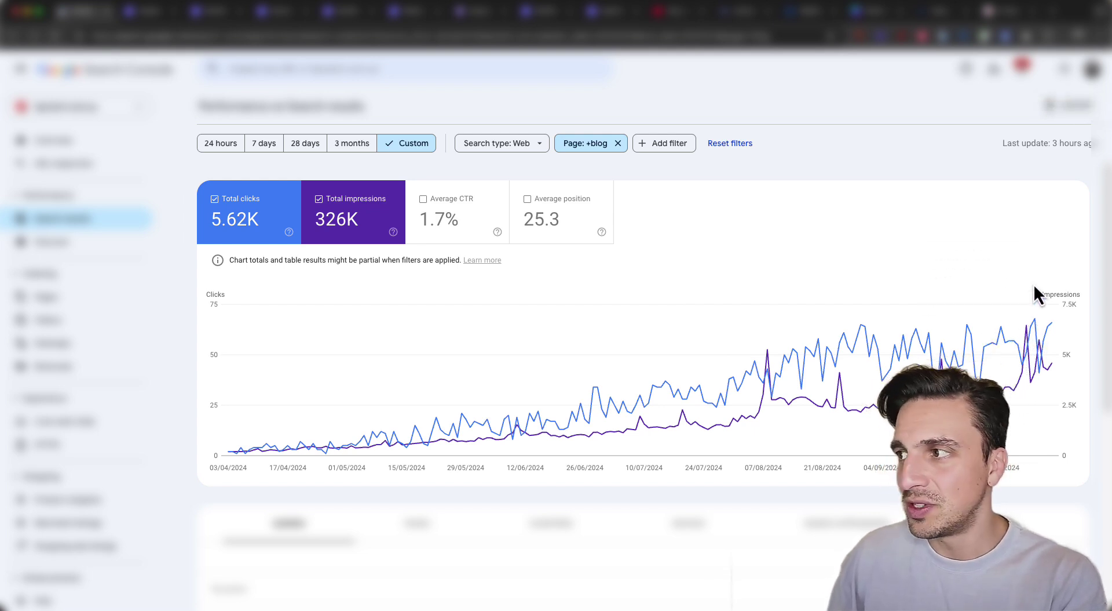
{"action": "mouse_move", "coordinate": [1034, 319]}
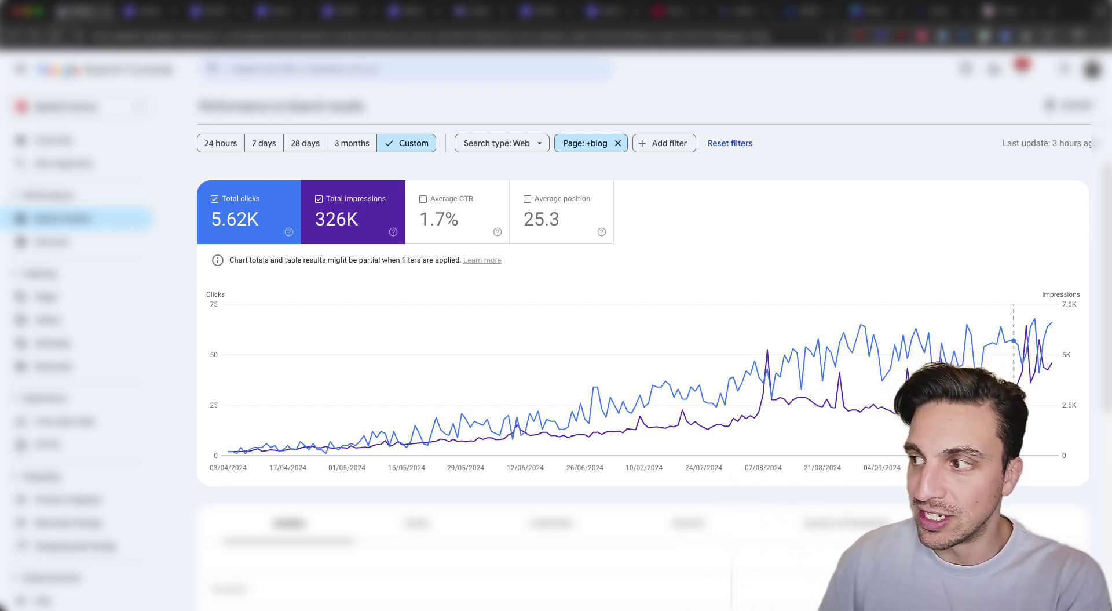
{"action": "left_click", "coordinate": [571, 146]}
{"action": "left_click", "coordinate": [678, 403]}
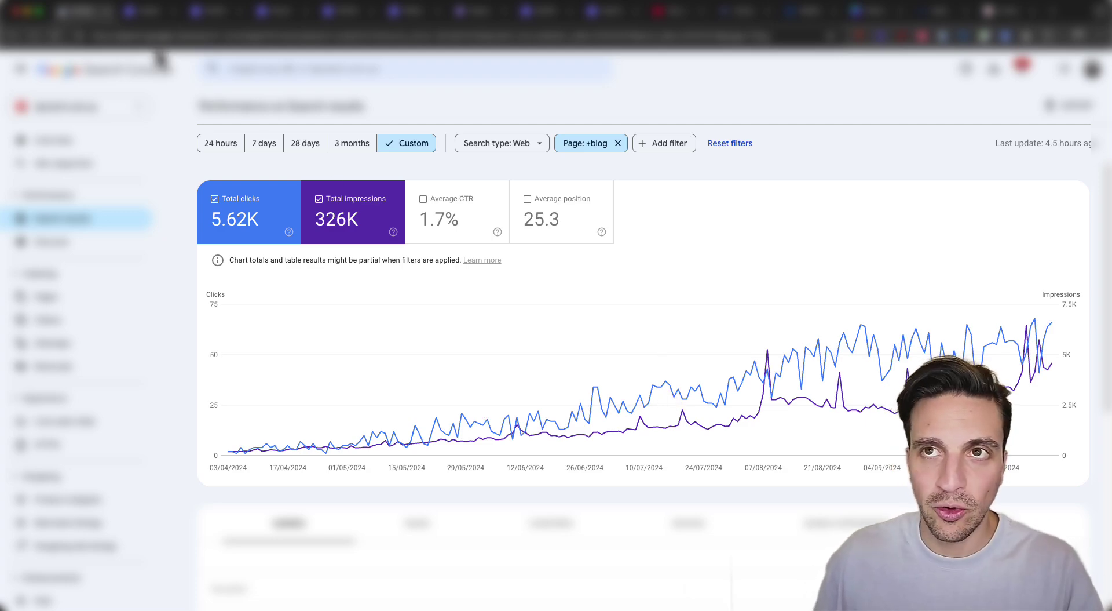
{"action": "left_click", "coordinate": [151, 12]}
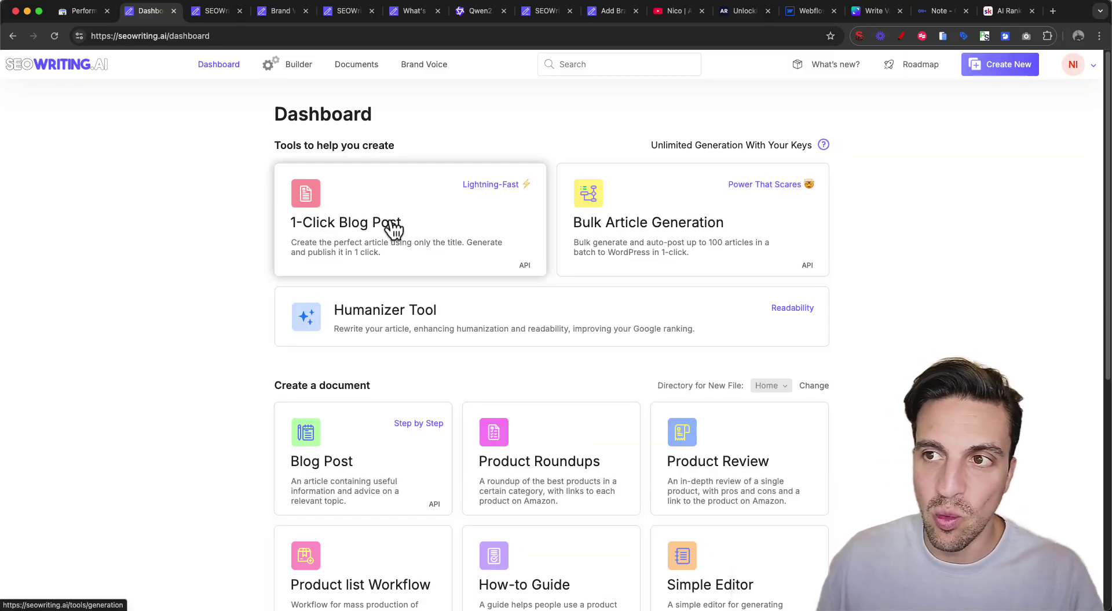
Start a 1-Click Blog Post from the Dashboard, ready to enter the main keyword
{"action": "left_click", "coordinate": [433, 226]}
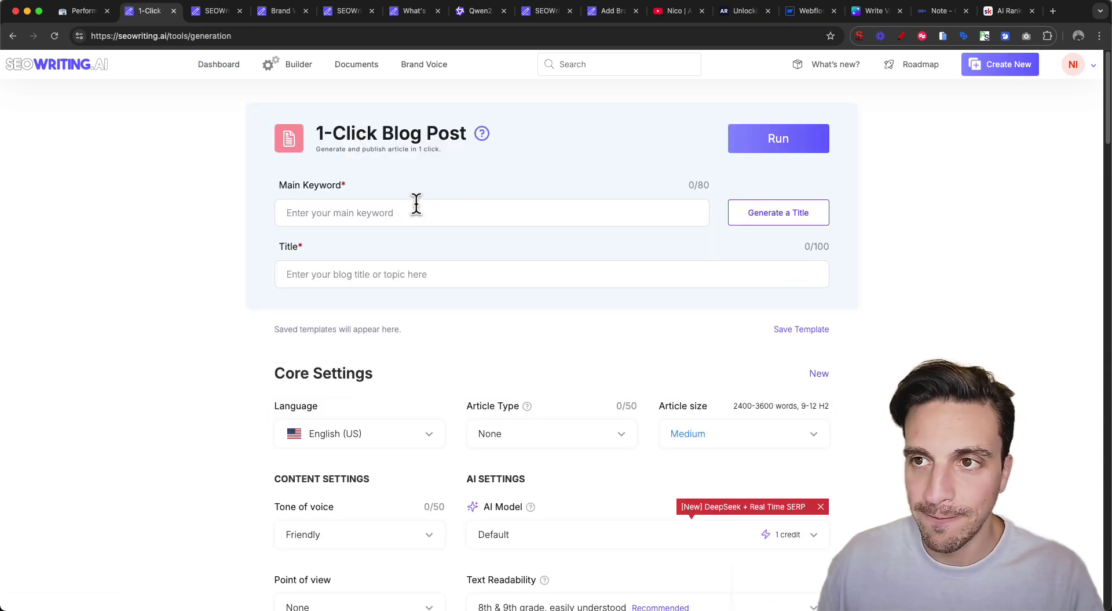
{"action": "left_click", "coordinate": [380, 212]}
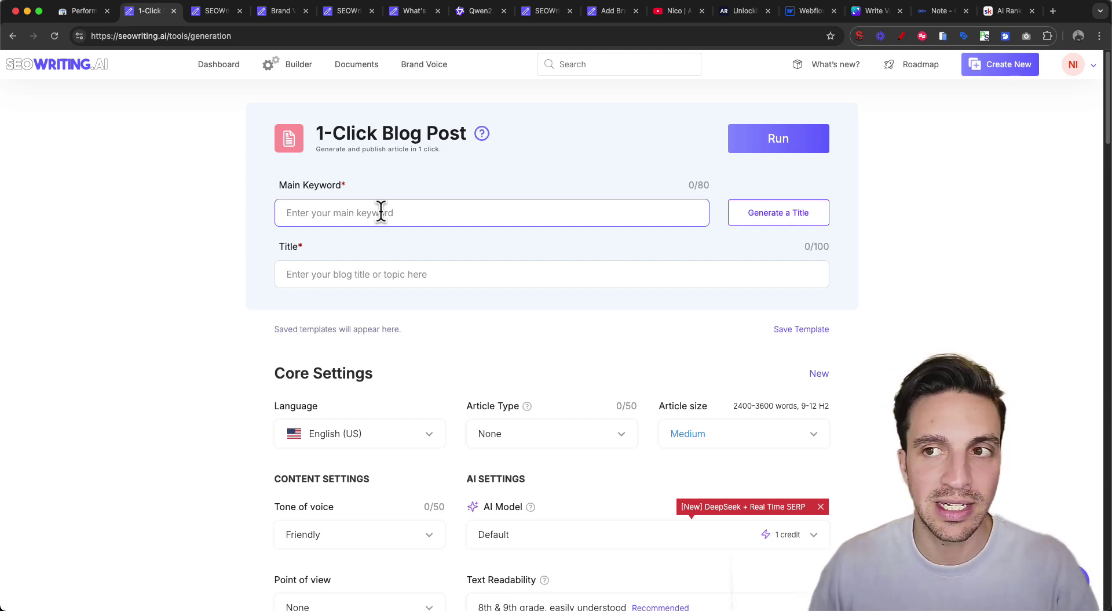
Enter the keyword 'how to prompt Qwen2.5 max' and generate 'Unlocking Qwen2.5 Max: A Guide to Effective Prompting'
{"action": "left_click", "coordinate": [488, 12]}
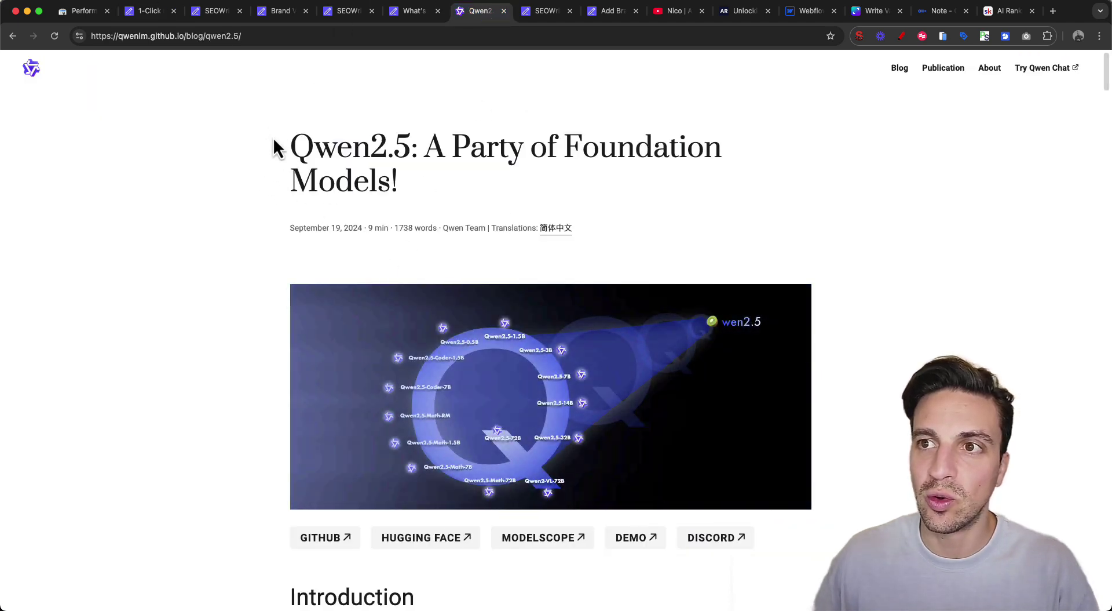
{"action": "left_click_drag", "start_coordinate": [272, 144], "coordinate": [409, 148]}
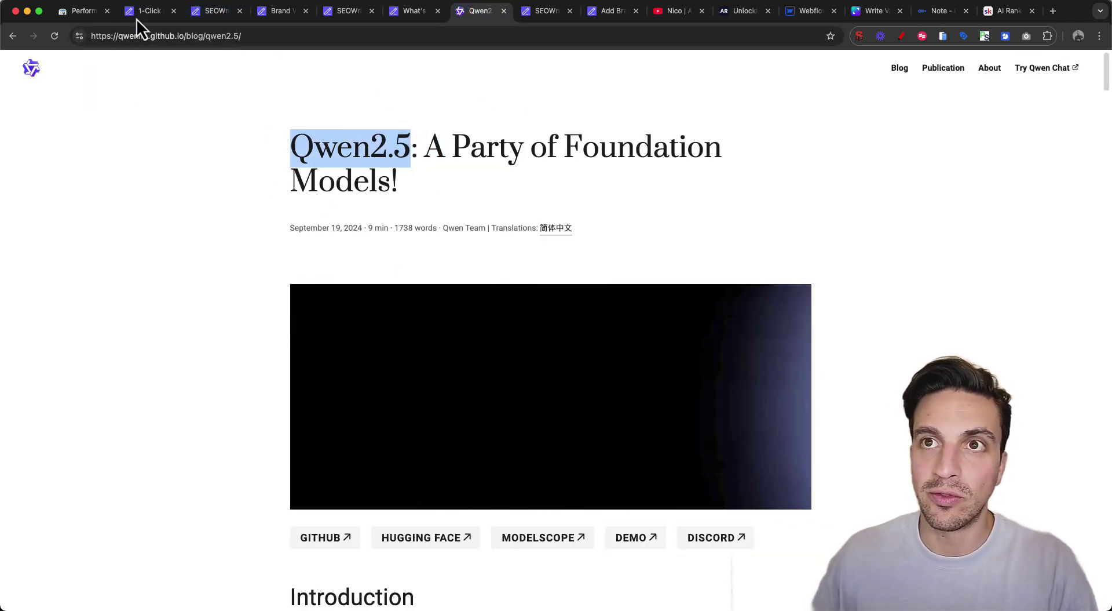
{"action": "left_click", "coordinate": [139, 11]}
{"action": "left_click", "coordinate": [363, 219]}
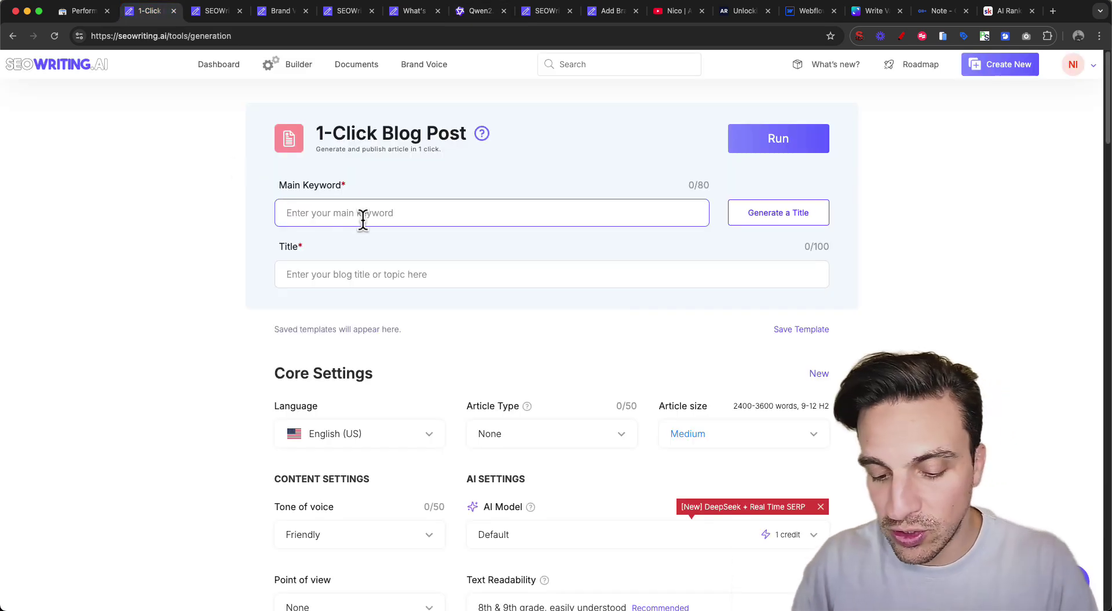
{"action": "type", "text": "how to prompt Qwen2.5 max"}
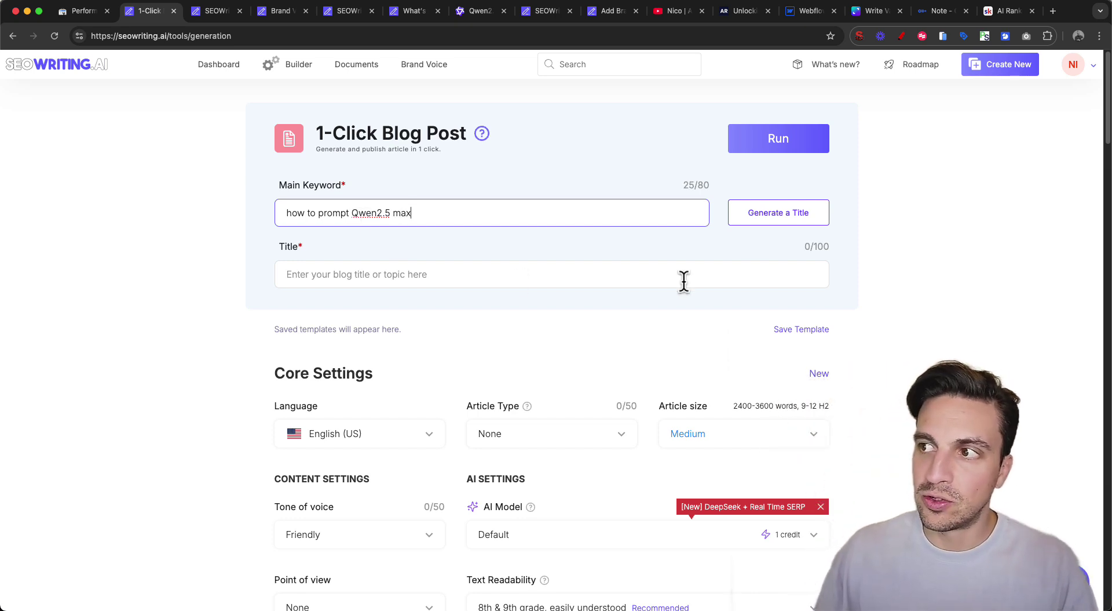
{"action": "left_click", "coordinate": [807, 219]}
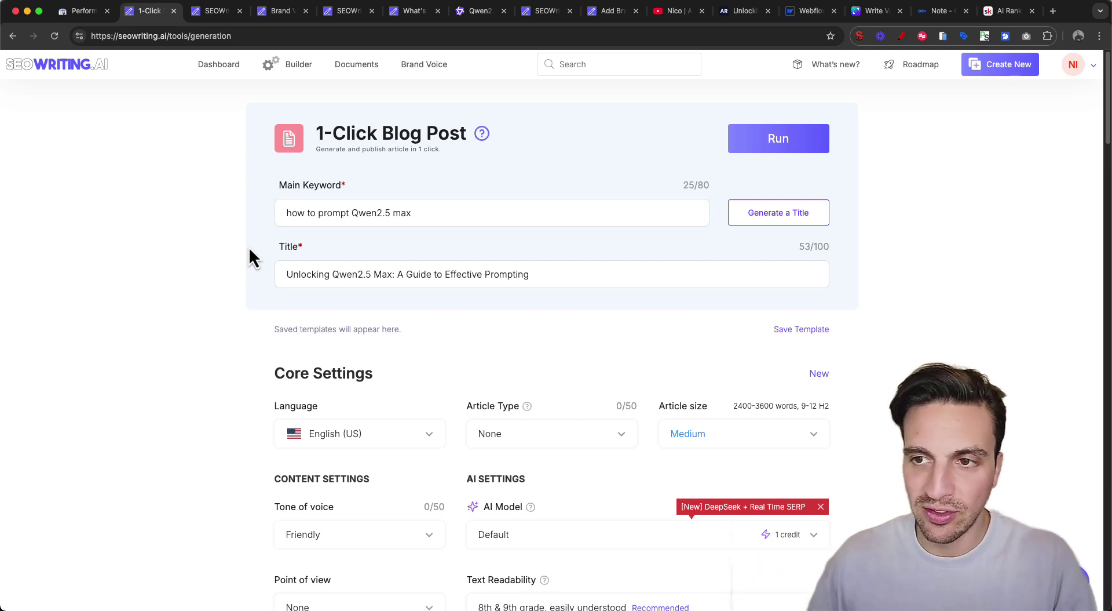
Set the language to English (Australia) and article type to None, keeping Medium article size
{"action": "scroll", "coordinate": [377, 281], "scroll_direction": "down", "scroll_amount": 5}
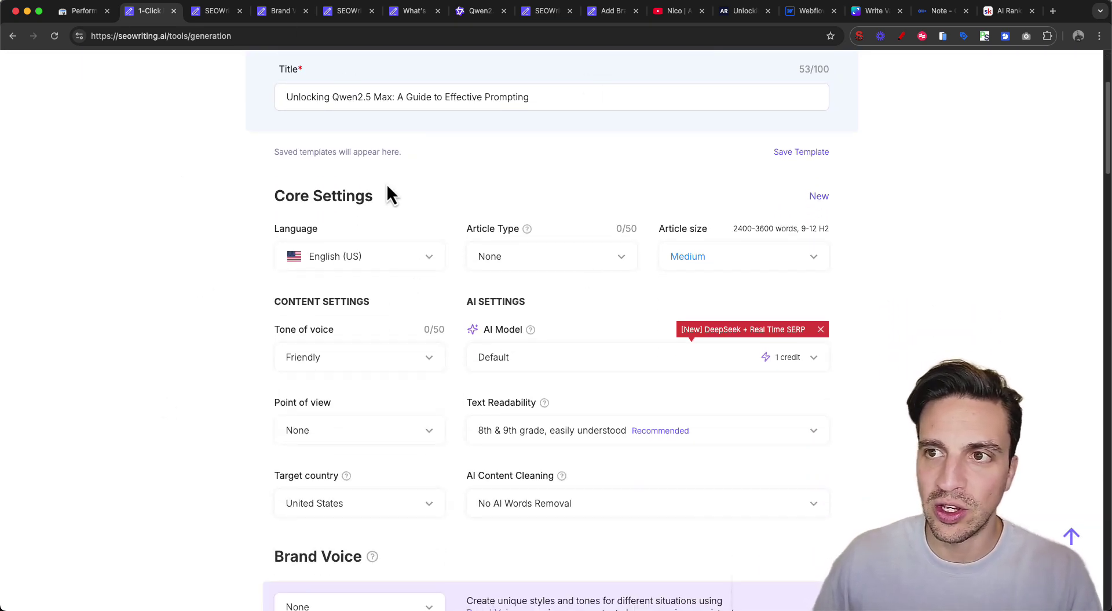
{"action": "left_click", "coordinate": [388, 255]}
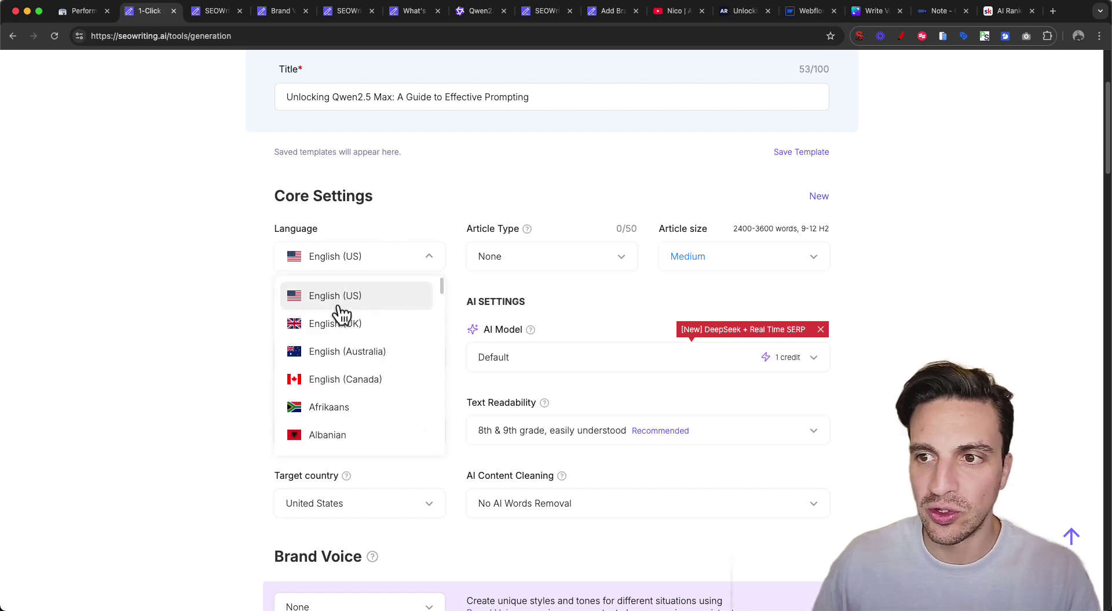
{"action": "left_click", "coordinate": [361, 350]}
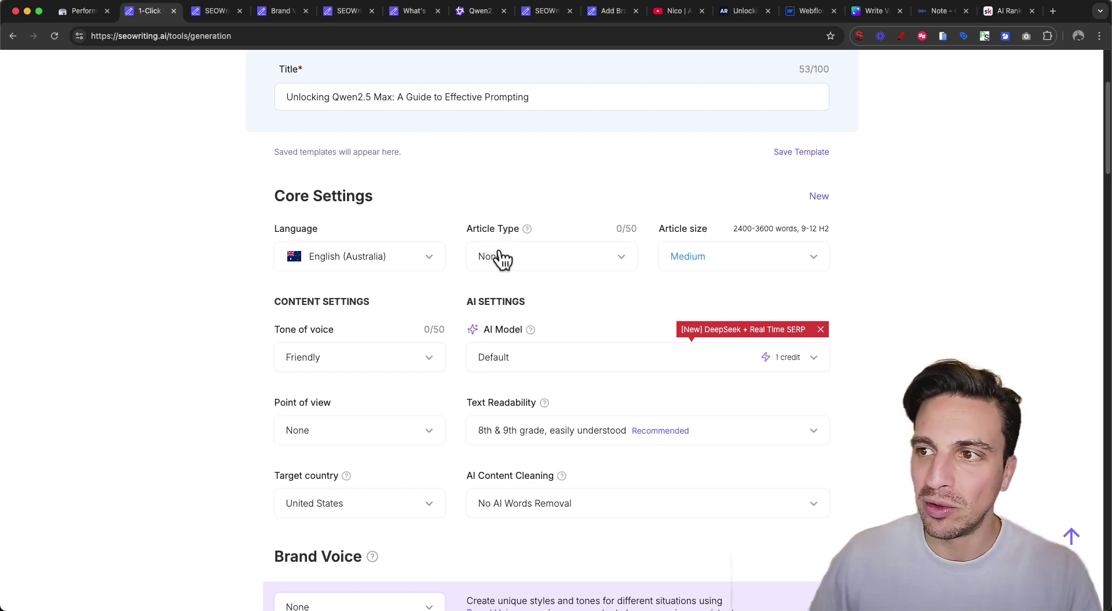
{"action": "left_click", "coordinate": [521, 262]}
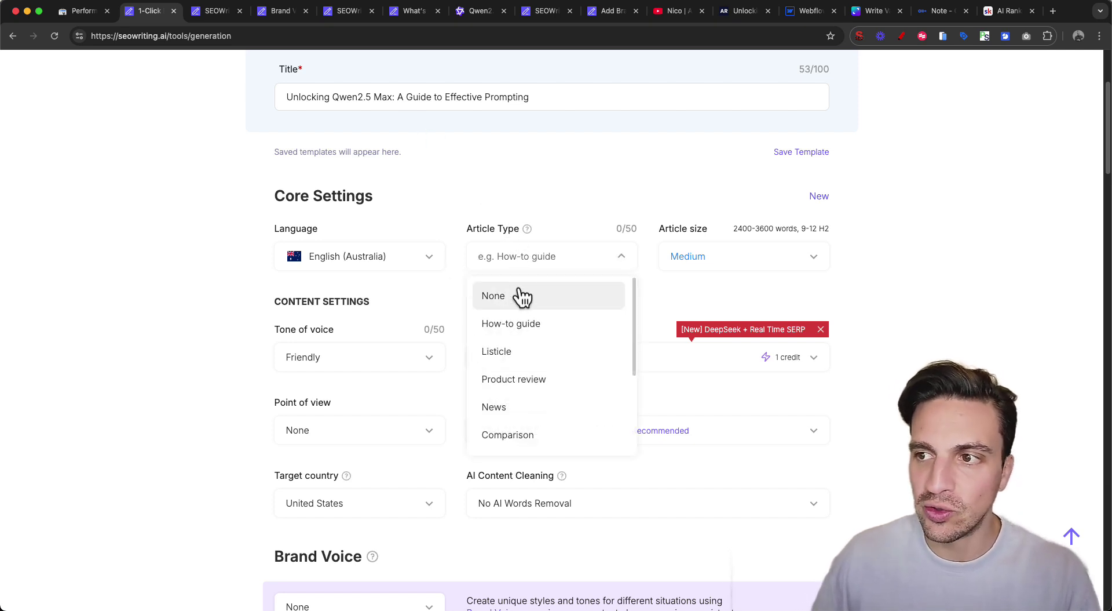
{"action": "scroll", "coordinate": [536, 317], "scroll_direction": "down", "scroll_amount": 1}
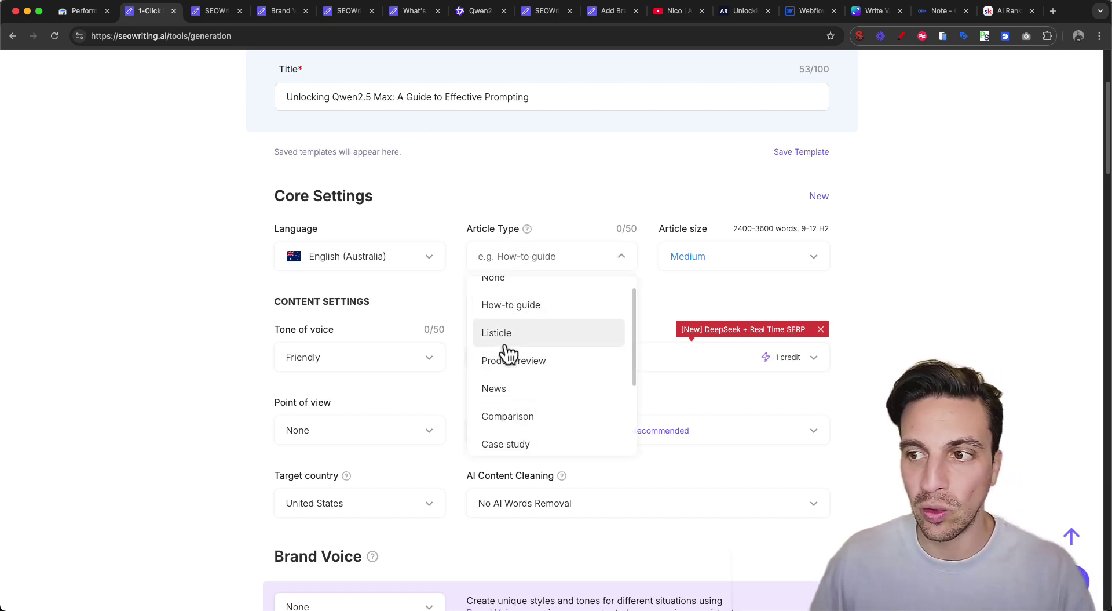
{"action": "scroll", "coordinate": [509, 352], "scroll_direction": "down", "scroll_amount": 1}
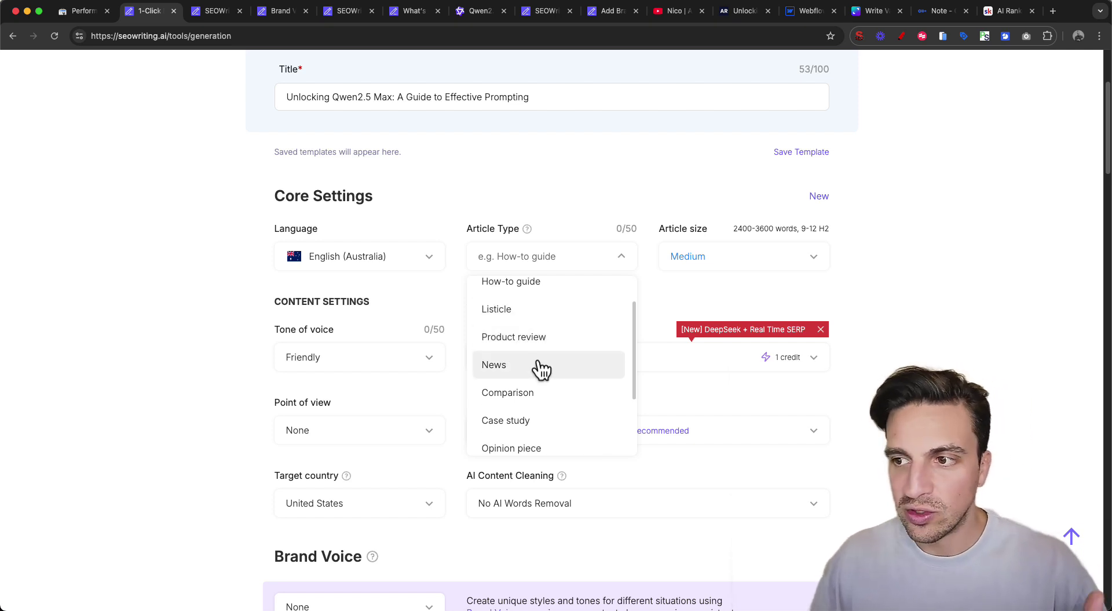
{"action": "left_click", "coordinate": [728, 227]}
{"action": "left_click", "coordinate": [722, 263]}
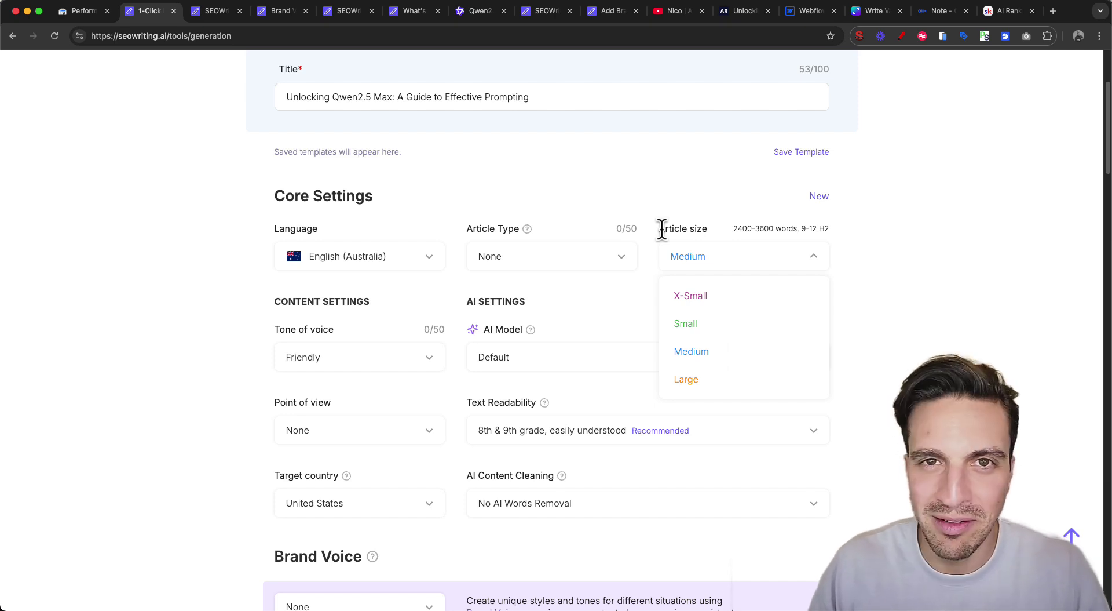
{"action": "left_click", "coordinate": [711, 351]}
{"action": "scroll", "coordinate": [174, 383], "scroll_direction": "down", "scroll_amount": 3}
Set tone of voice to None and the AI model to DeepSeek R1 + Real-Time SERP
{"action": "left_click", "coordinate": [348, 273]}
{"action": "left_click", "coordinate": [350, 298]}
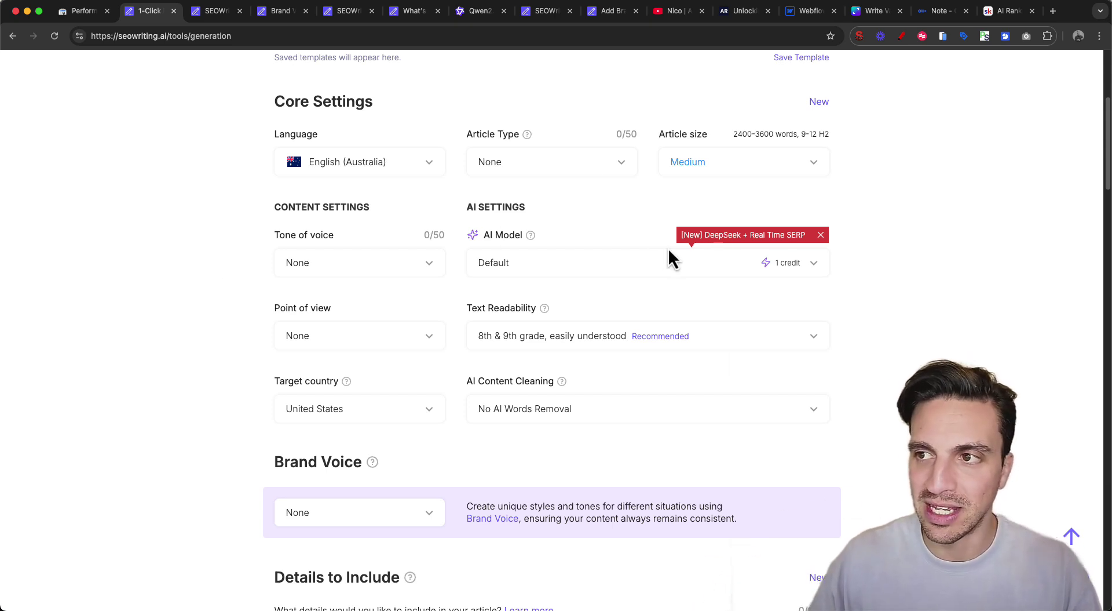
{"action": "left_click", "coordinate": [704, 270]}
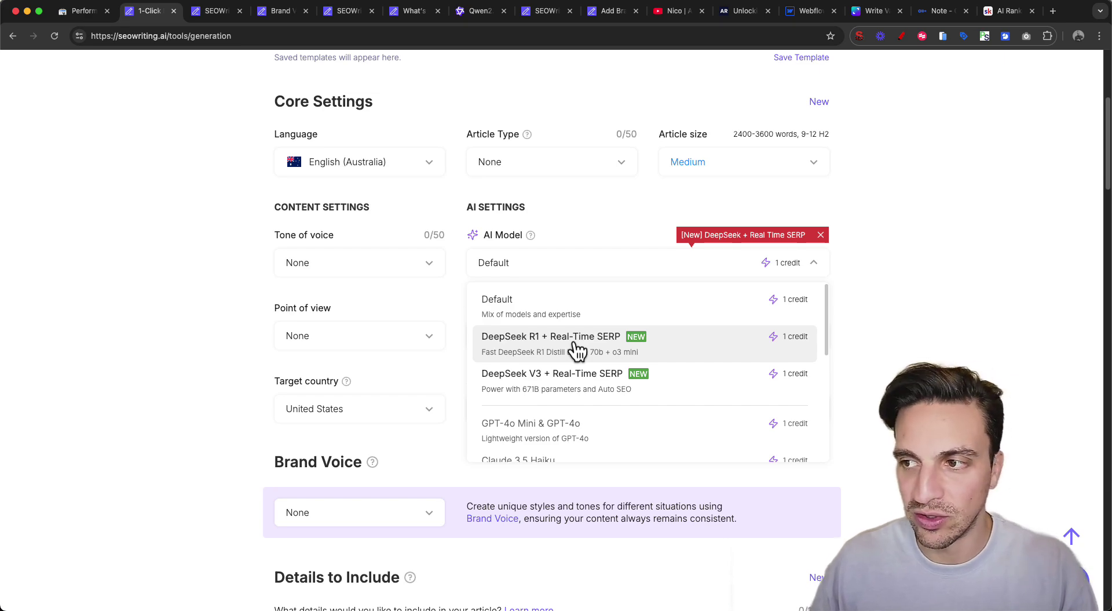
{"action": "left_click", "coordinate": [634, 354]}
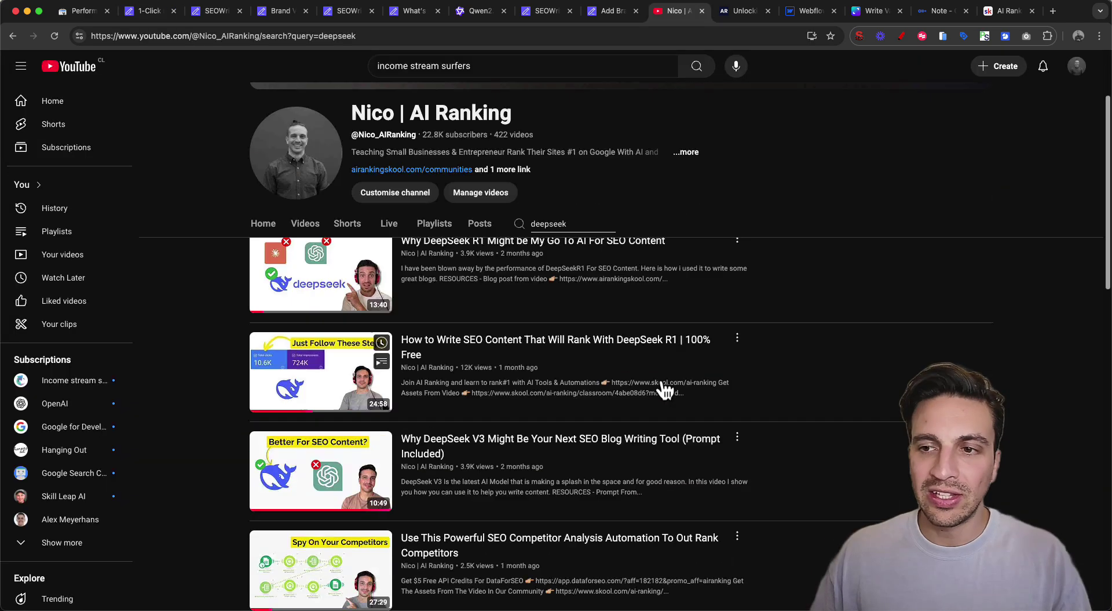
{"action": "scroll", "coordinate": [665, 392], "scroll_direction": "down", "scroll_amount": 1}
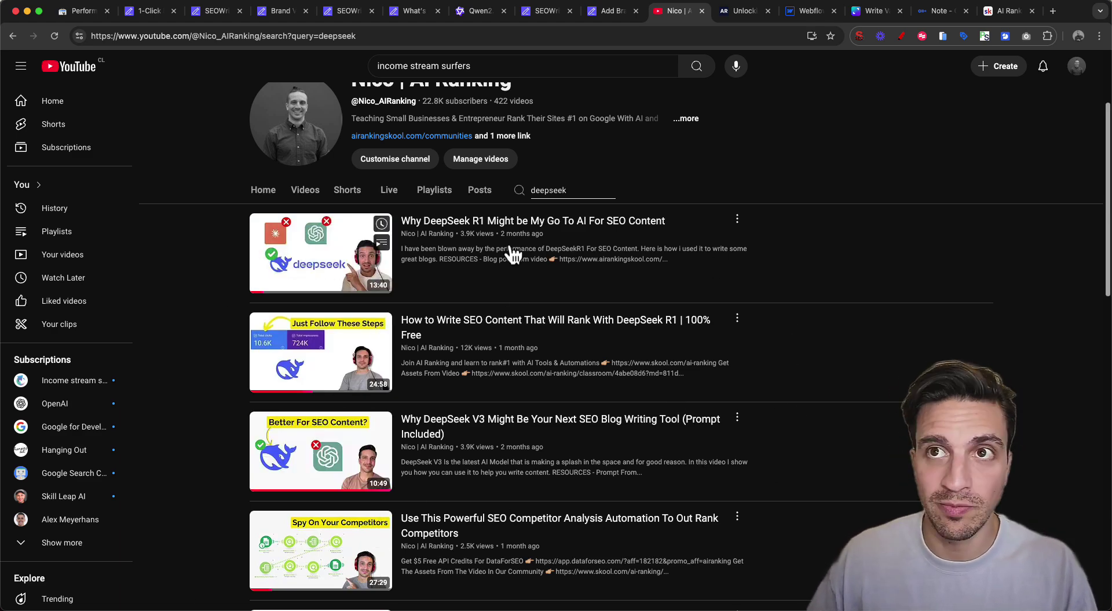
Choose First person singular point of view, keeping United States as the target country
{"action": "left_click", "coordinate": [144, 11]}
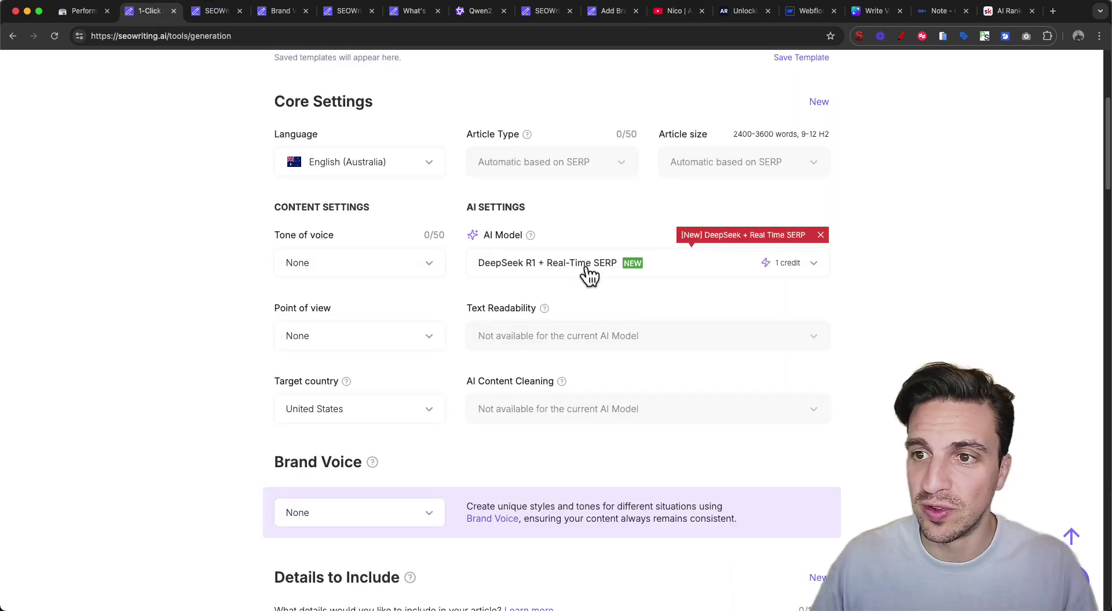
{"action": "left_click", "coordinate": [326, 345]}
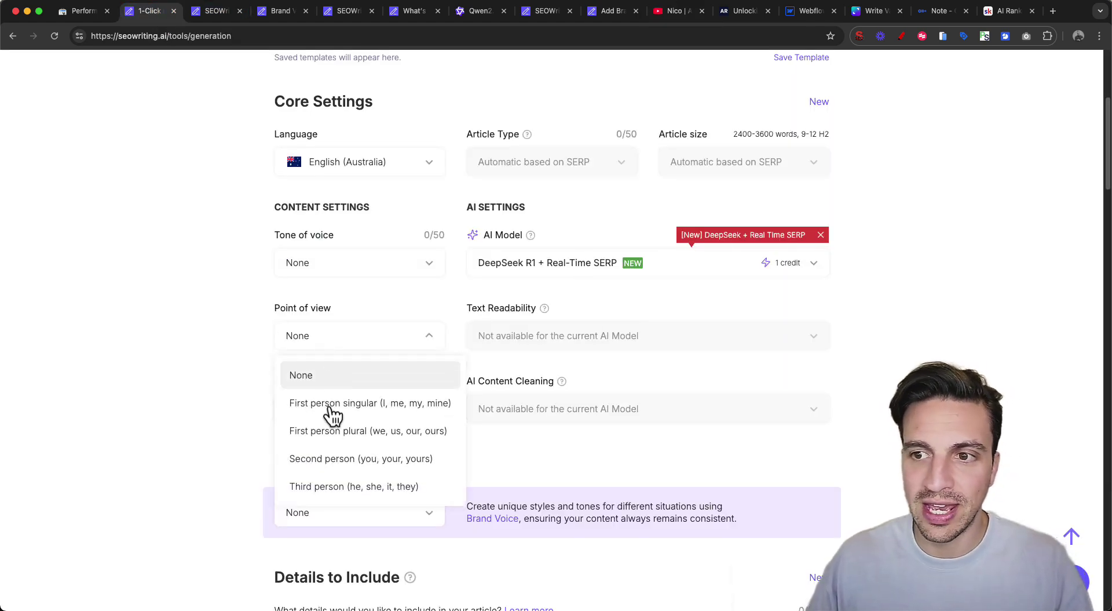
{"action": "left_click", "coordinate": [332, 404]}
{"action": "scroll", "coordinate": [198, 366], "scroll_direction": "down", "scroll_amount": 3}
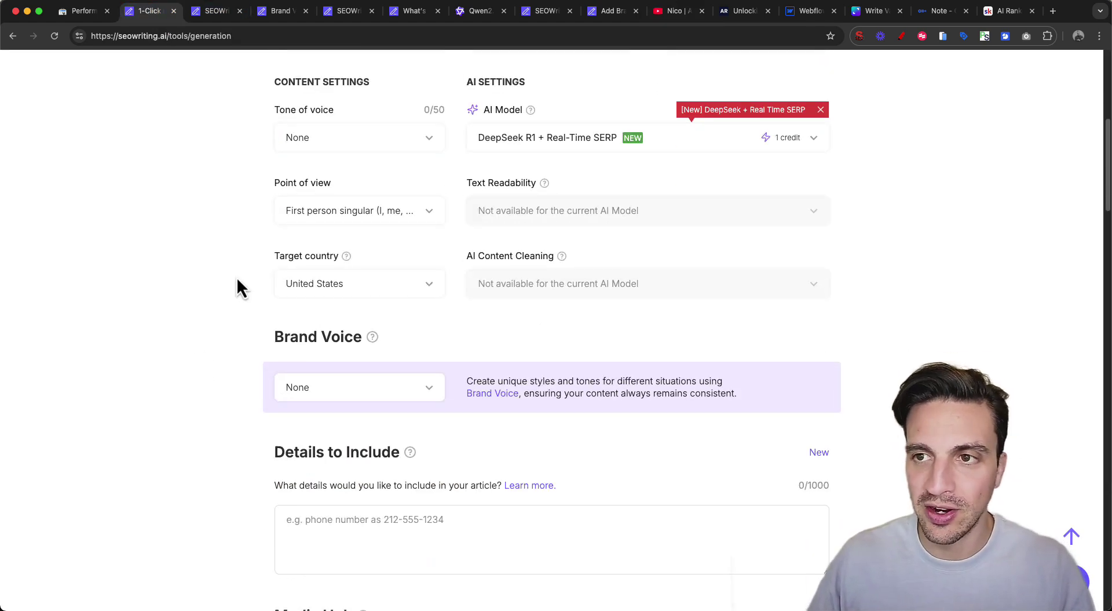
{"action": "left_click_drag", "start_coordinate": [270, 261], "coordinate": [339, 256]}
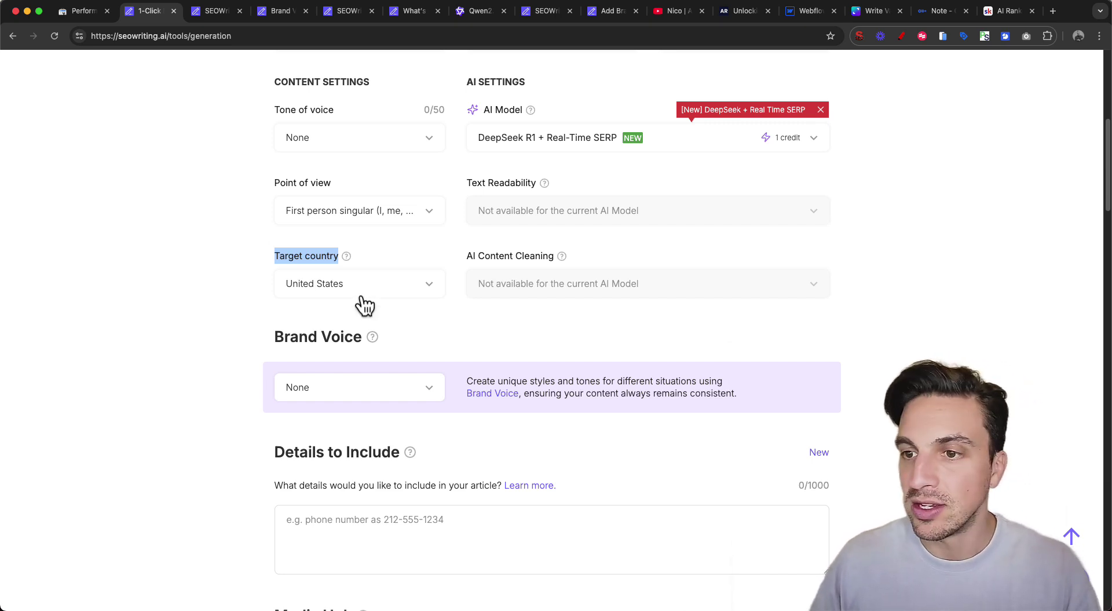
{"action": "scroll", "coordinate": [365, 307], "scroll_direction": "down", "scroll_amount": 1}
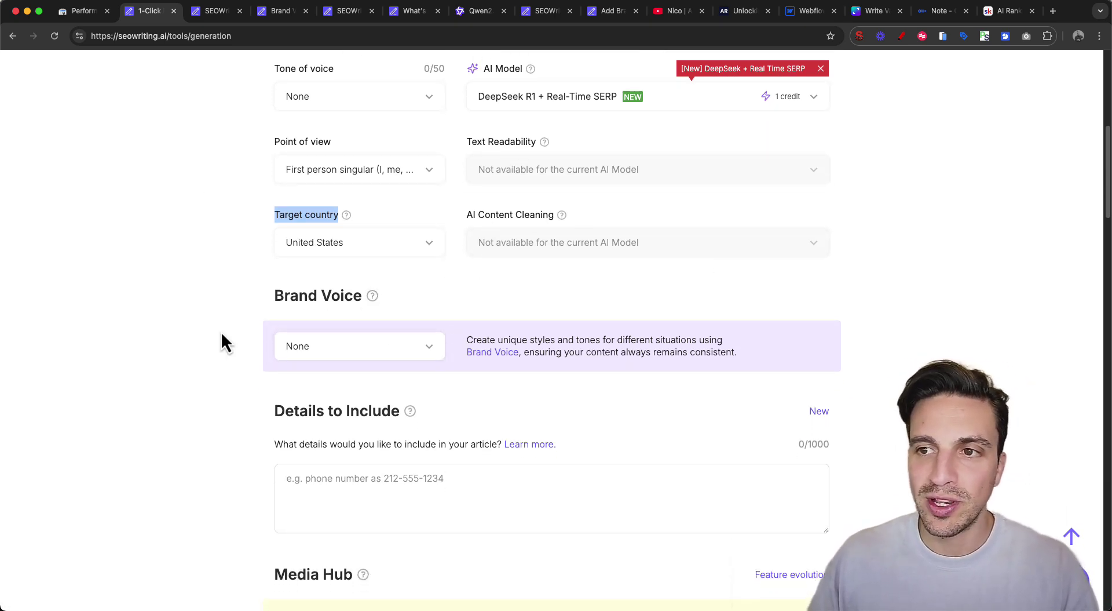
Choose '+ Create Brand Voice' from the Brand Voice dropdown and focus the empty brand text box
{"action": "left_click", "coordinate": [316, 359]}
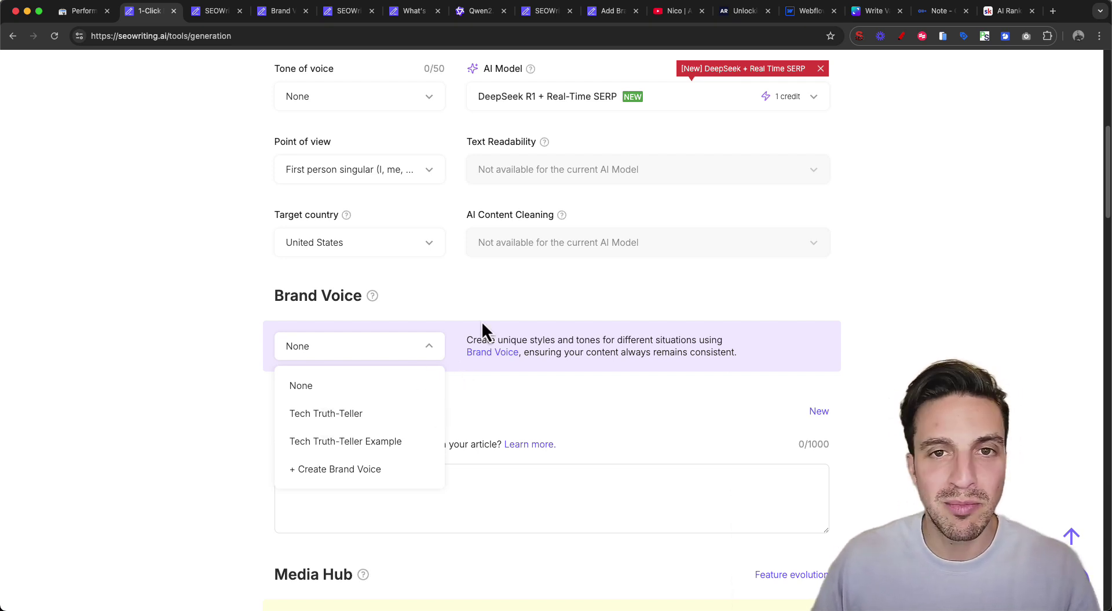
{"action": "left_click", "coordinate": [135, 347]}
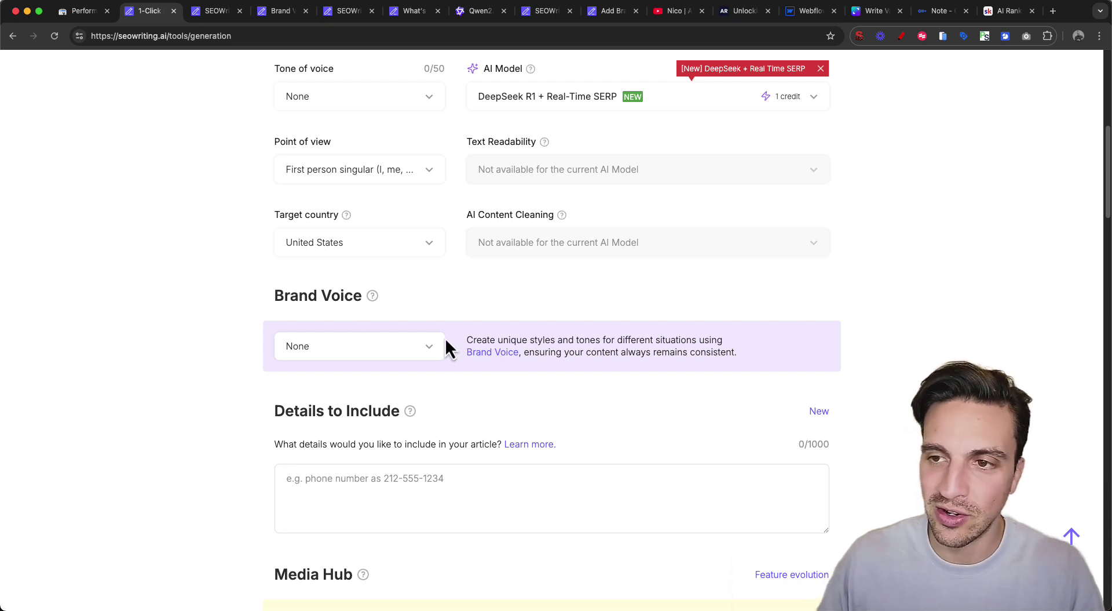
{"action": "left_click", "coordinate": [433, 348]}
{"action": "left_click", "coordinate": [385, 468]}
{"action": "left_click", "coordinate": [445, 269]}
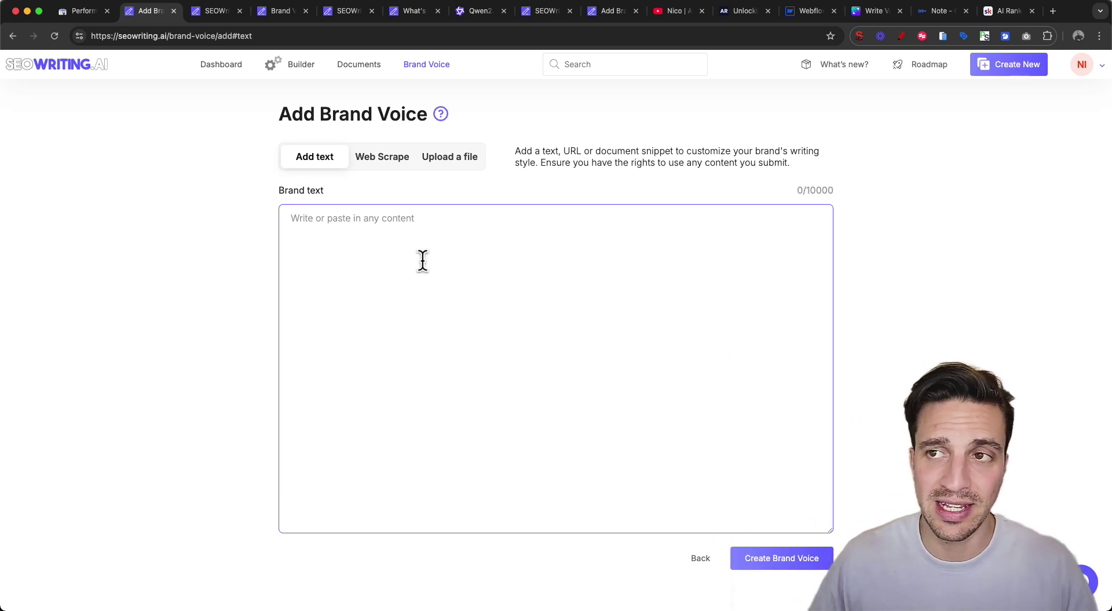
Preview the Web Scrape and Upload a file sources, return to Add text, then switch to the Otter.ai note
{"action": "left_click", "coordinate": [383, 163]}
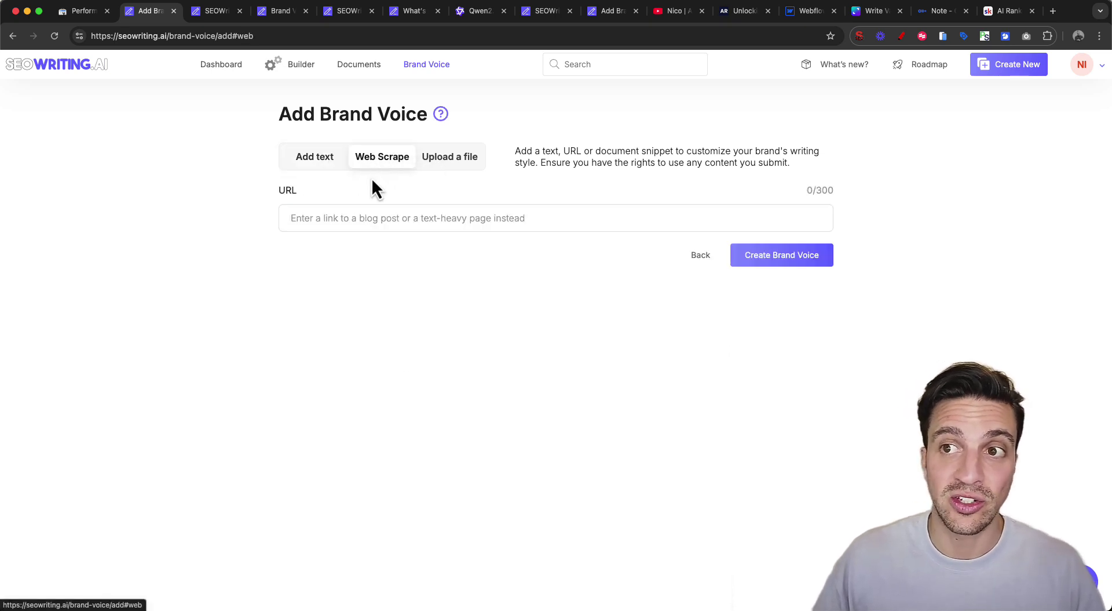
{"action": "left_click", "coordinate": [462, 156]}
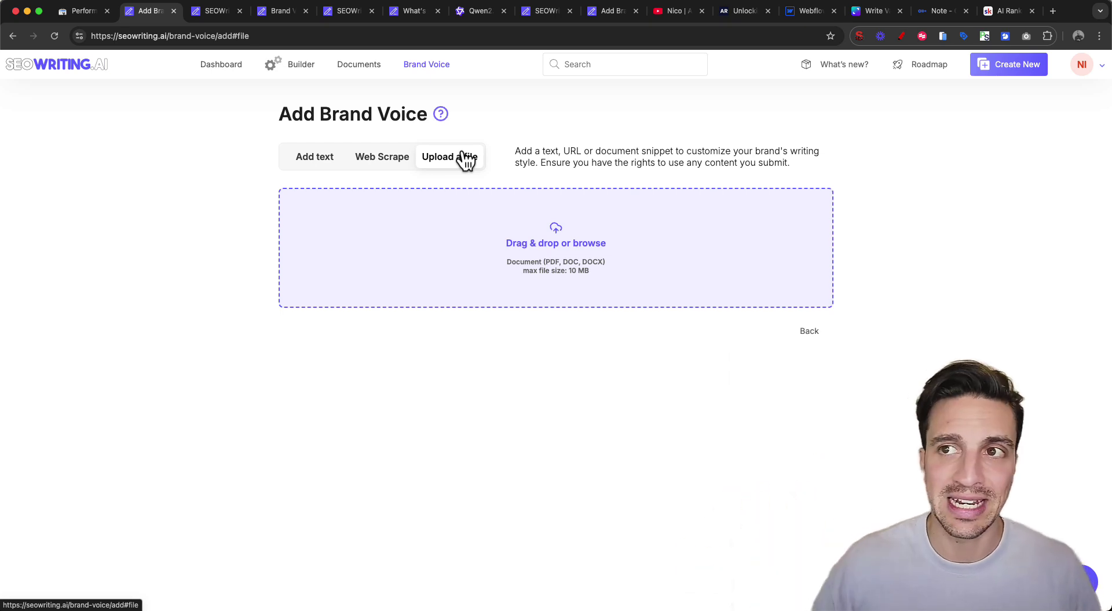
{"action": "left_click", "coordinate": [315, 160]}
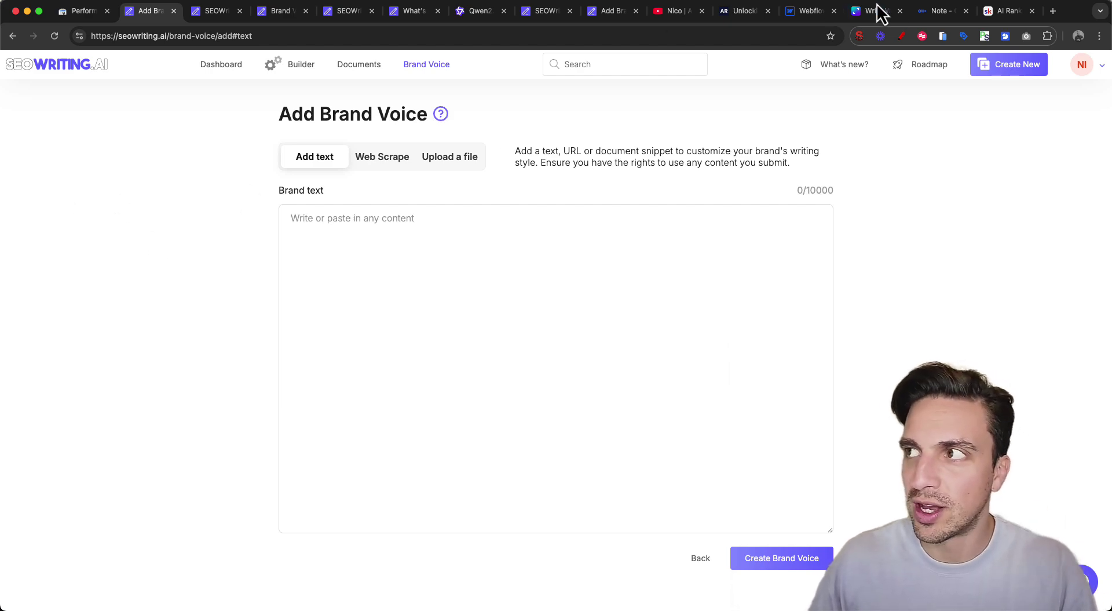
{"action": "left_click", "coordinate": [927, 12]}
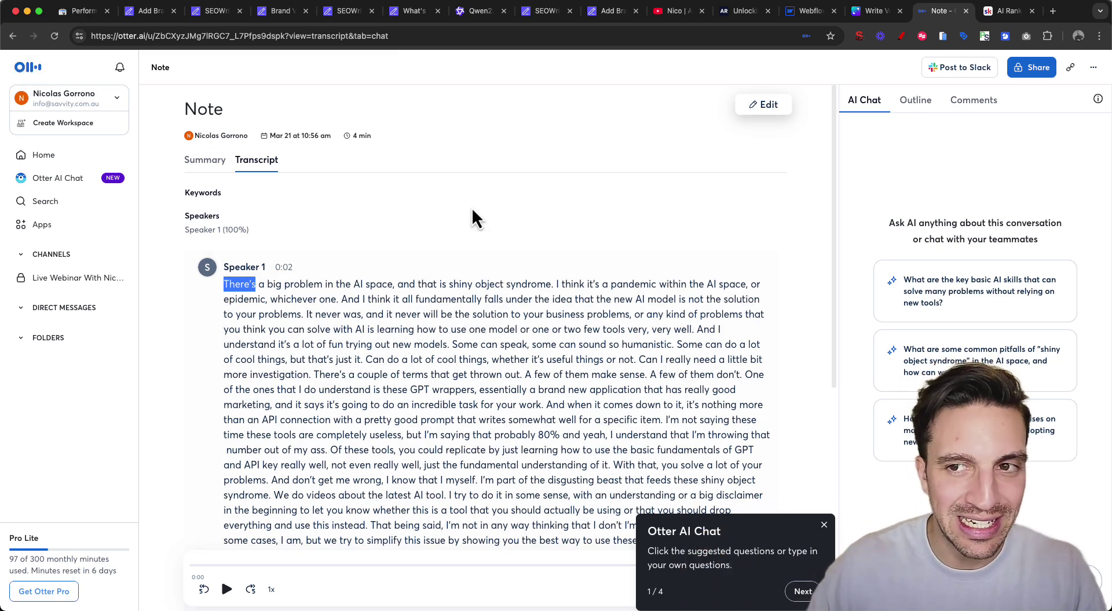
Record a short new live note in Otter.ai and save it
{"action": "left_click", "coordinate": [30, 66]}
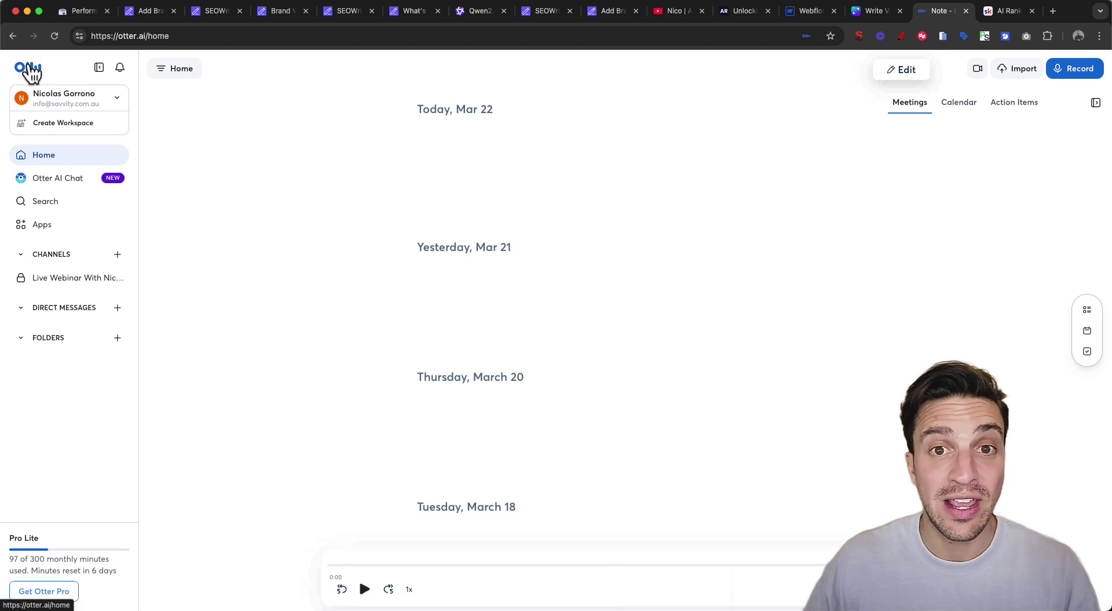
{"action": "left_click", "coordinate": [1075, 82]}
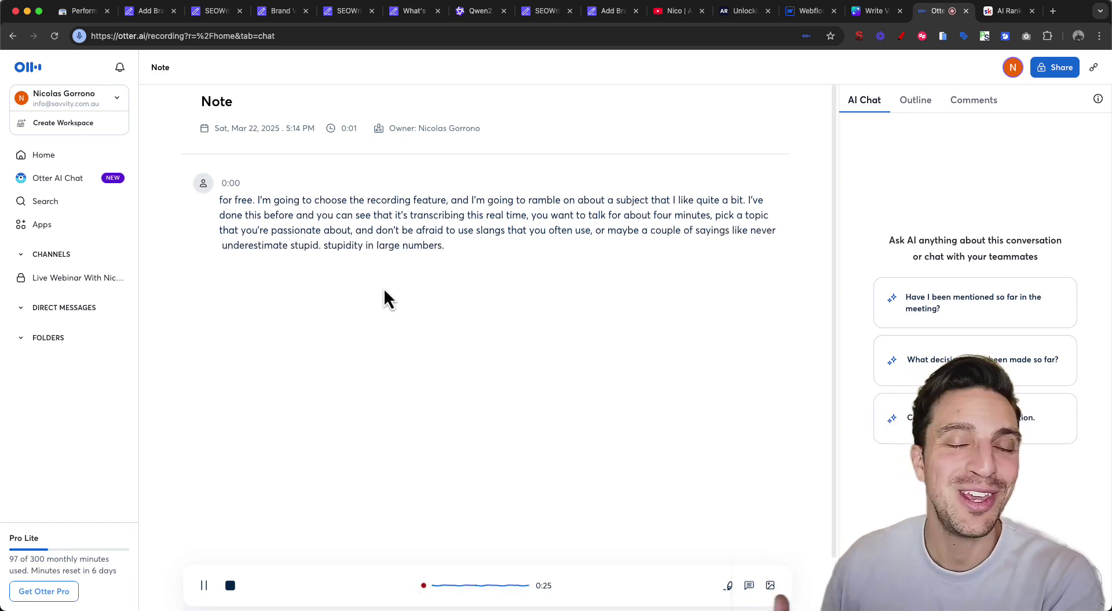
{"action": "left_click", "coordinate": [230, 586]}
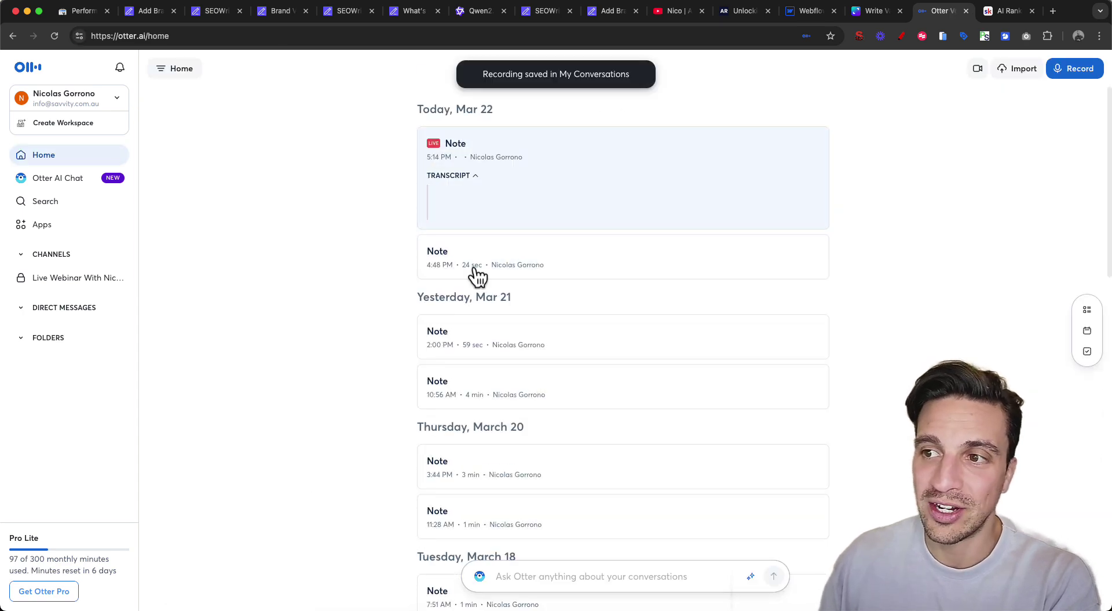
Open the four-minute Mar 21 10:56 AM transcript and select its entire text
{"action": "left_click", "coordinate": [585, 390]}
{"action": "left_click_drag", "start_coordinate": [224, 284], "coordinate": [580, 428]}
{"action": "key", "text": "super+c"}
{"action": "scroll", "coordinate": [504, 405], "scroll_direction": "down", "scroll_amount": 7}
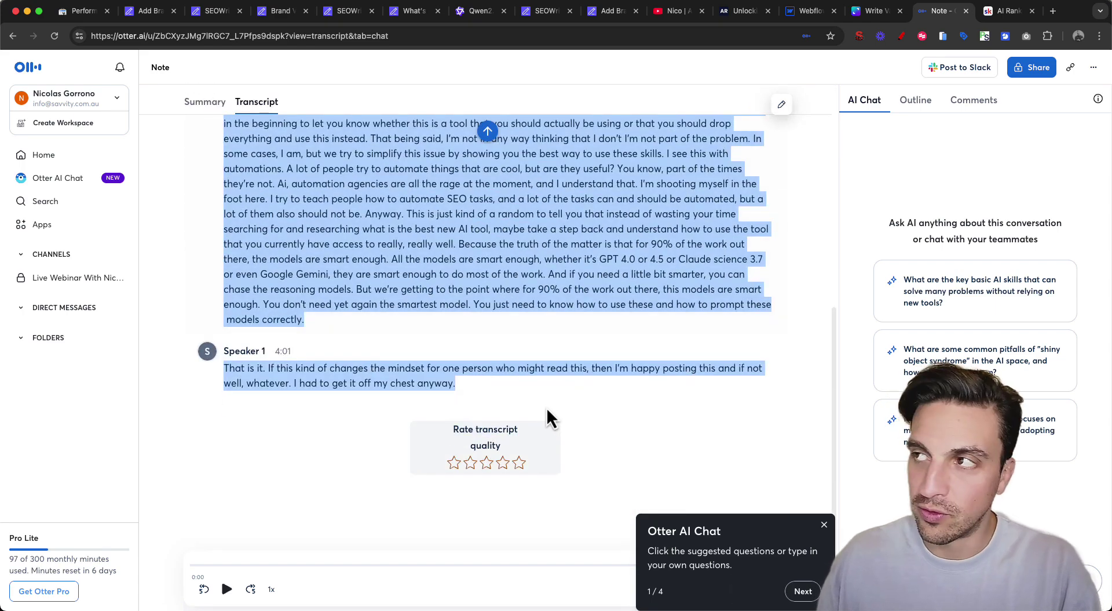
Paste the transcript as brand text and generate the brand voice
{"action": "left_click", "coordinate": [140, 12]}
{"action": "left_click", "coordinate": [340, 295]}
{"action": "key", "text": "super+v"}
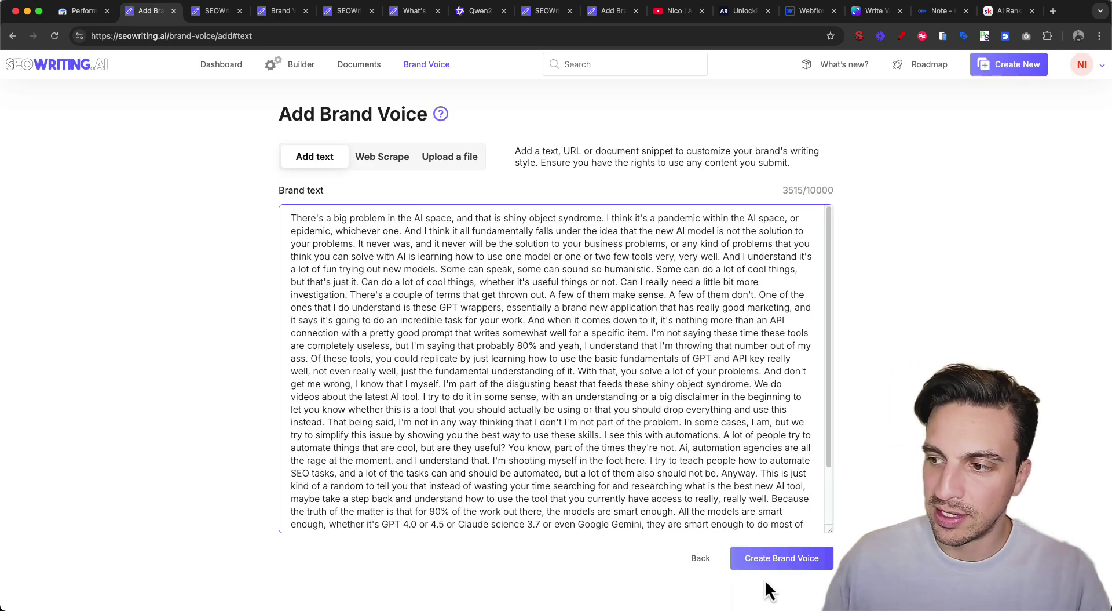
{"action": "left_click", "coordinate": [769, 557]}
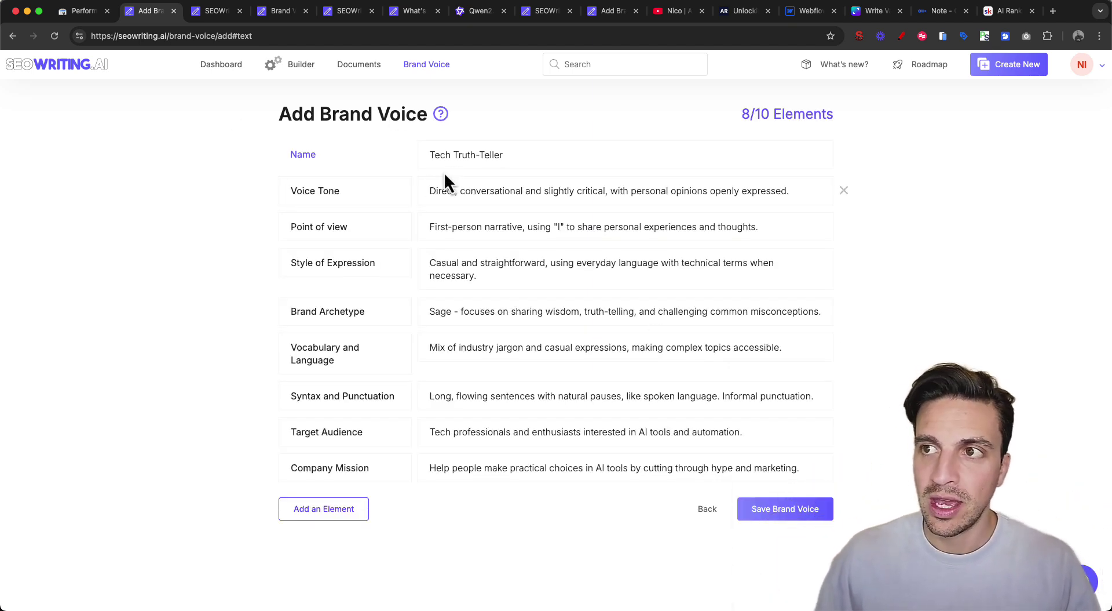
Rename the generated brand voice to 'Example'
{"action": "left_click_drag", "start_coordinate": [430, 154], "coordinate": [526, 153]}
{"action": "left_click", "coordinate": [551, 149]}
{"action": "double_click", "coordinate": [556, 157]}
{"action": "left_click", "coordinate": [556, 159]}
{"action": "triple_click", "coordinate": [556, 160]}
{"action": "type", "text": "Examp"}
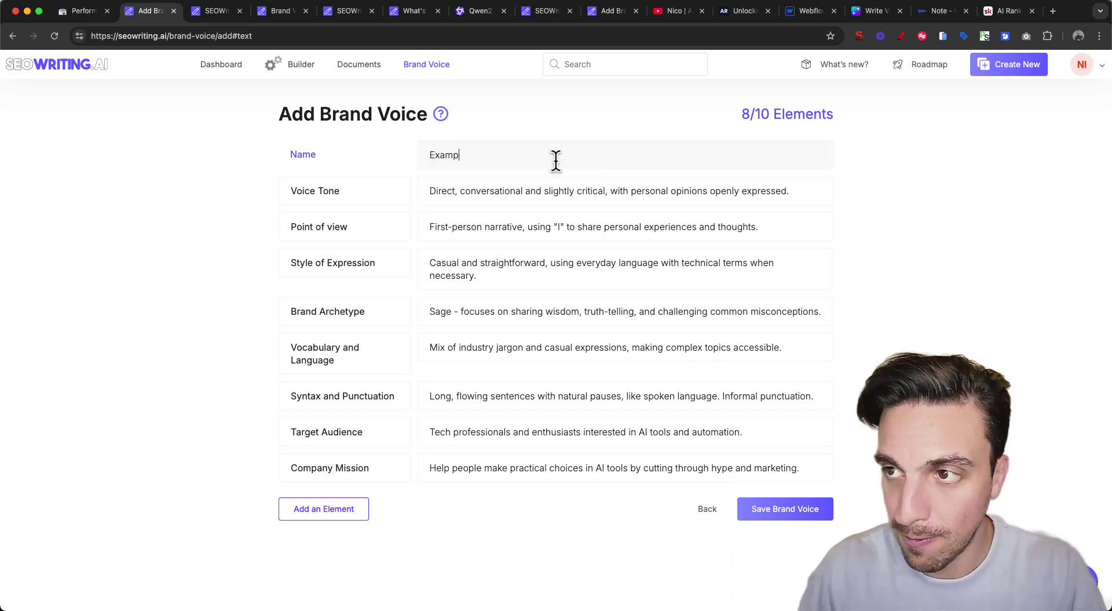
{"action": "type", "text": "le"}
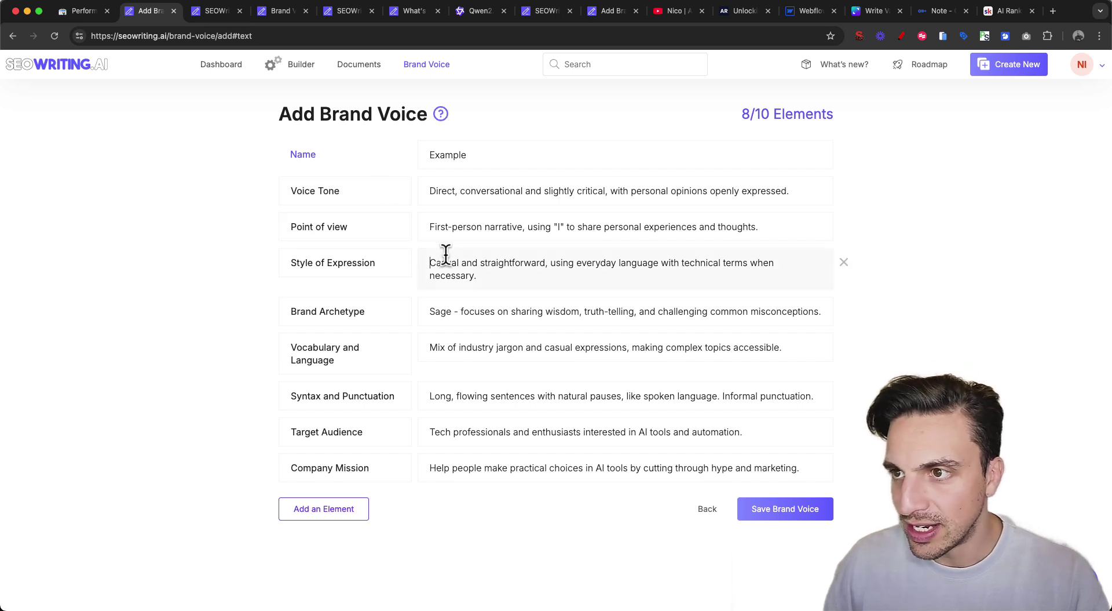
{"action": "left_click", "coordinate": [445, 284]}
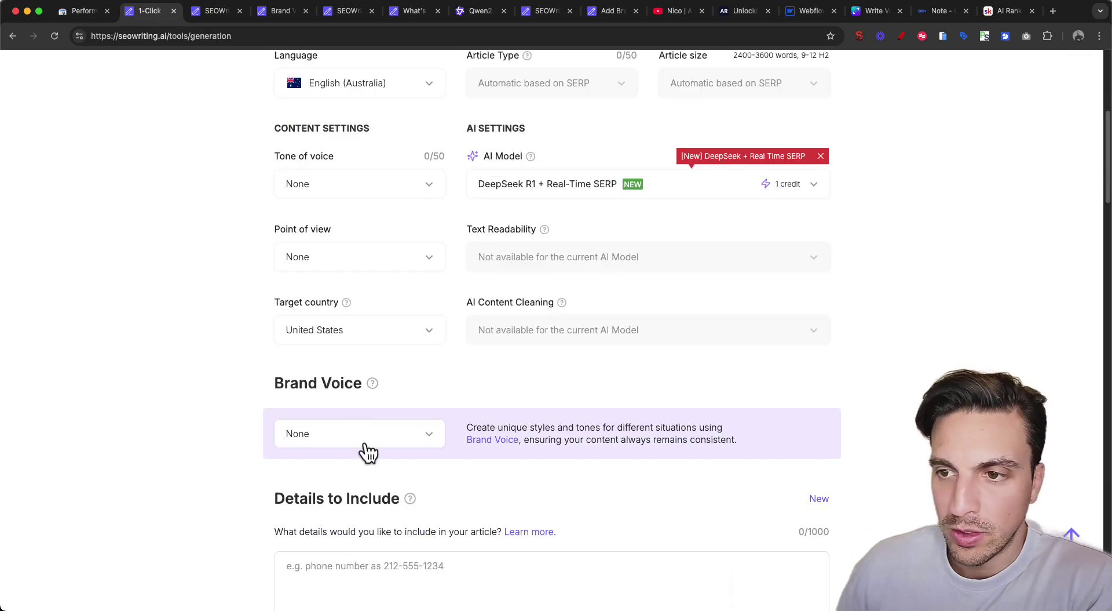
Apply the Tech Truth-Teller brand voice, select Details to Include, then switch to the AI Rank tab
{"action": "left_click", "coordinate": [360, 439]}
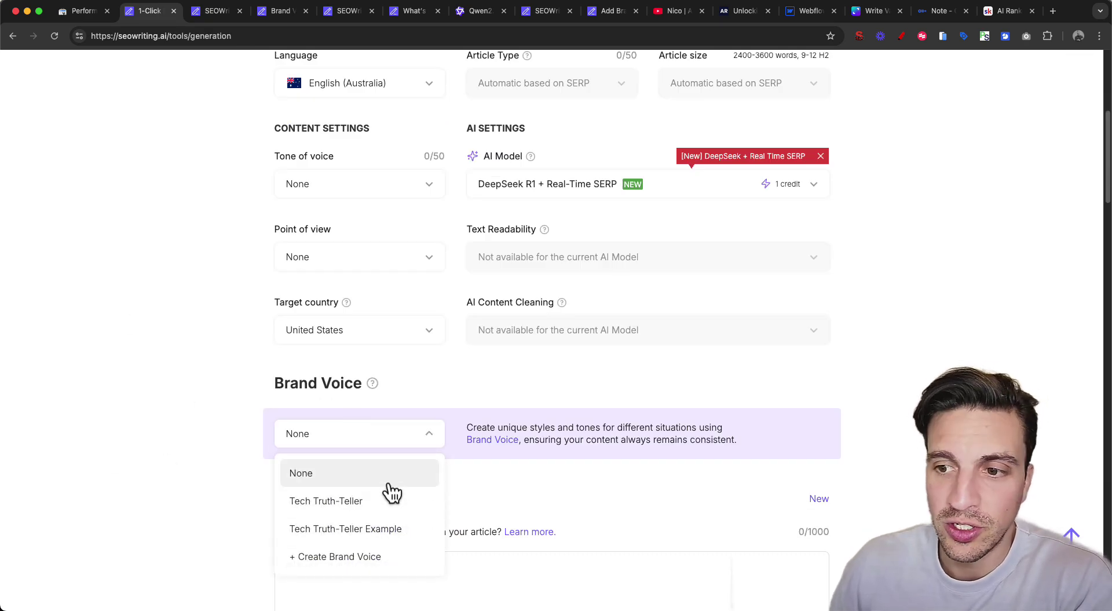
{"action": "left_click", "coordinate": [386, 503]}
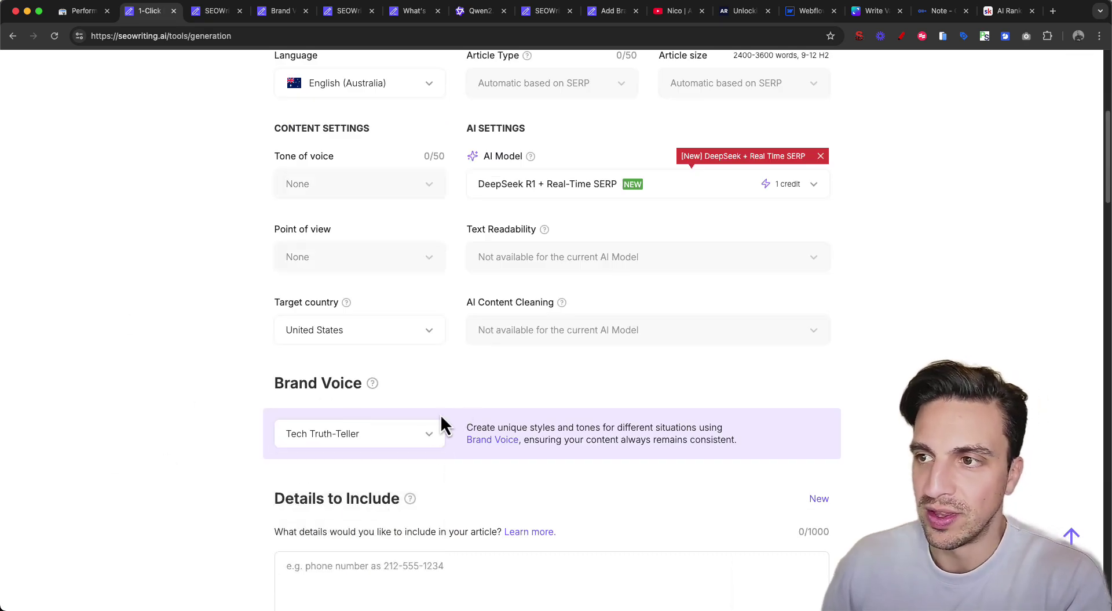
{"action": "scroll", "coordinate": [829, 304], "scroll_direction": "down", "scroll_amount": 8}
{"action": "scroll", "coordinate": [833, 310], "scroll_direction": "up", "scroll_amount": 5}
{"action": "scroll", "coordinate": [832, 311], "scroll_direction": "down", "scroll_amount": 1}
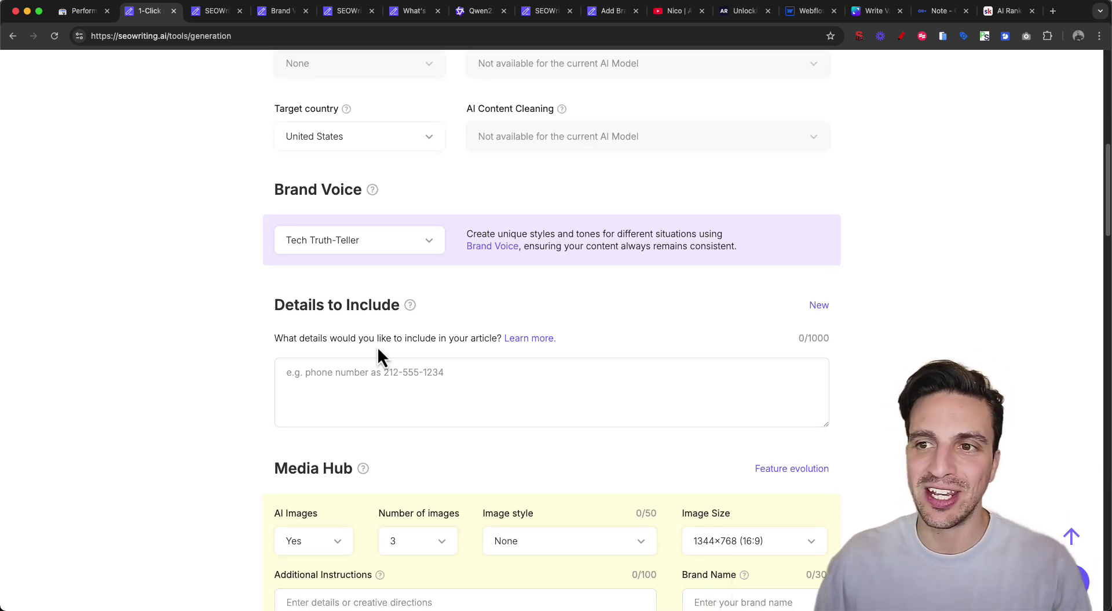
{"action": "left_click", "coordinate": [307, 374]}
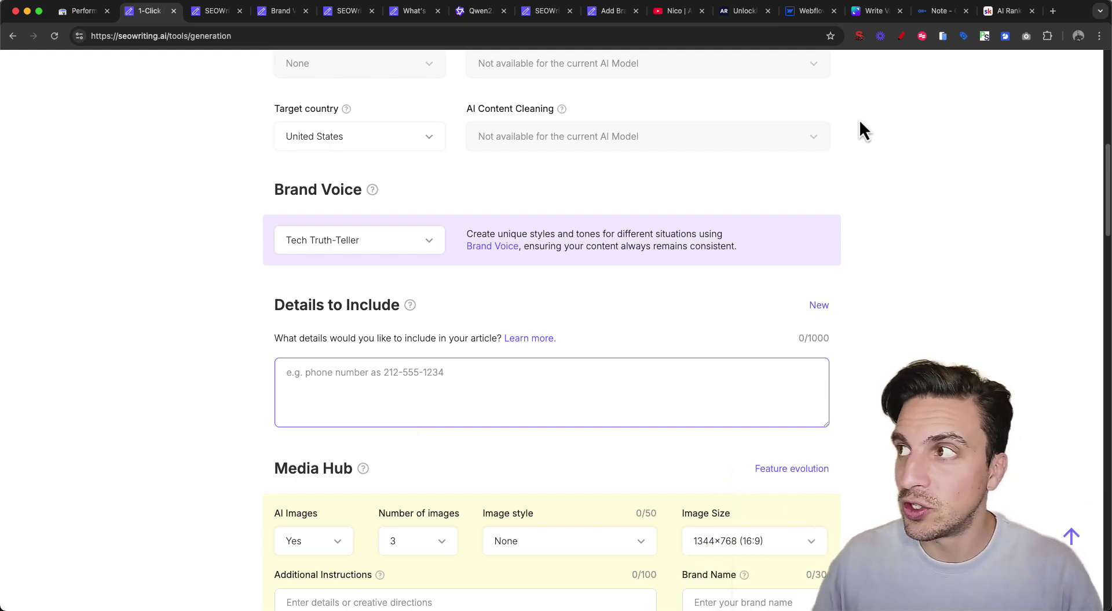
{"action": "left_click", "coordinate": [1007, 10]}
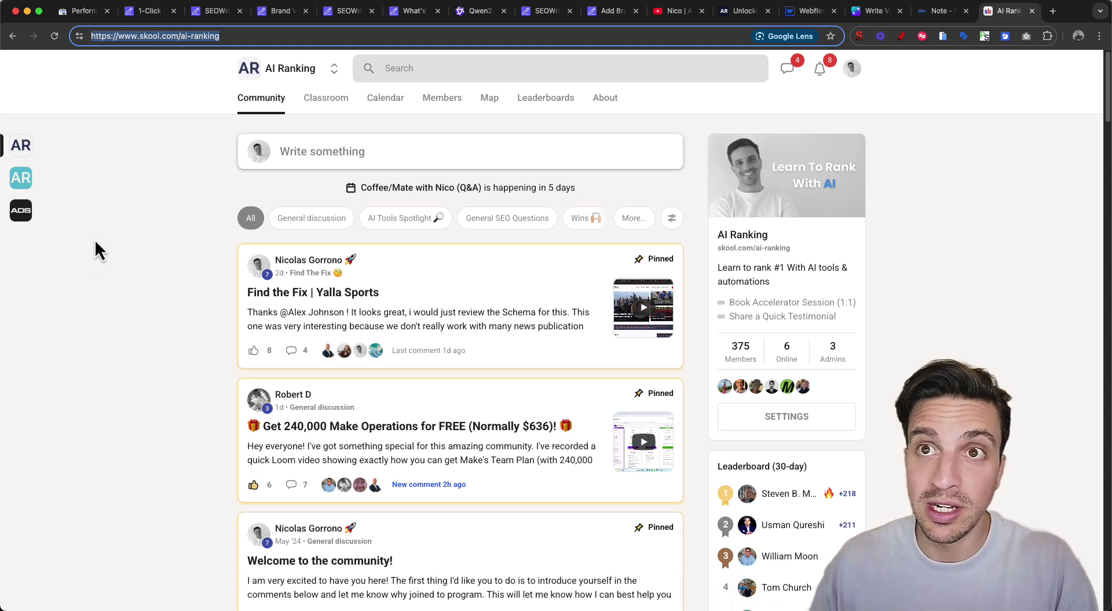
Select the AI Ranking Skool community URL in the address bar and return to the 1-Click tab
{"action": "double_click", "coordinate": [247, 30]}
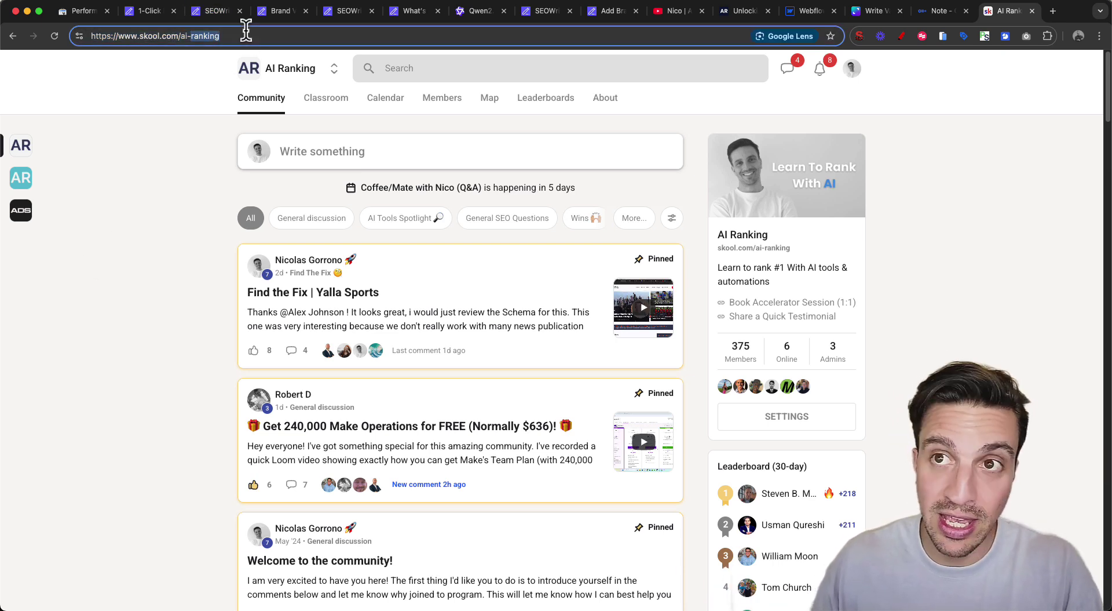
{"action": "triple_click", "coordinate": [246, 30]}
{"action": "key", "text": "super+c"}
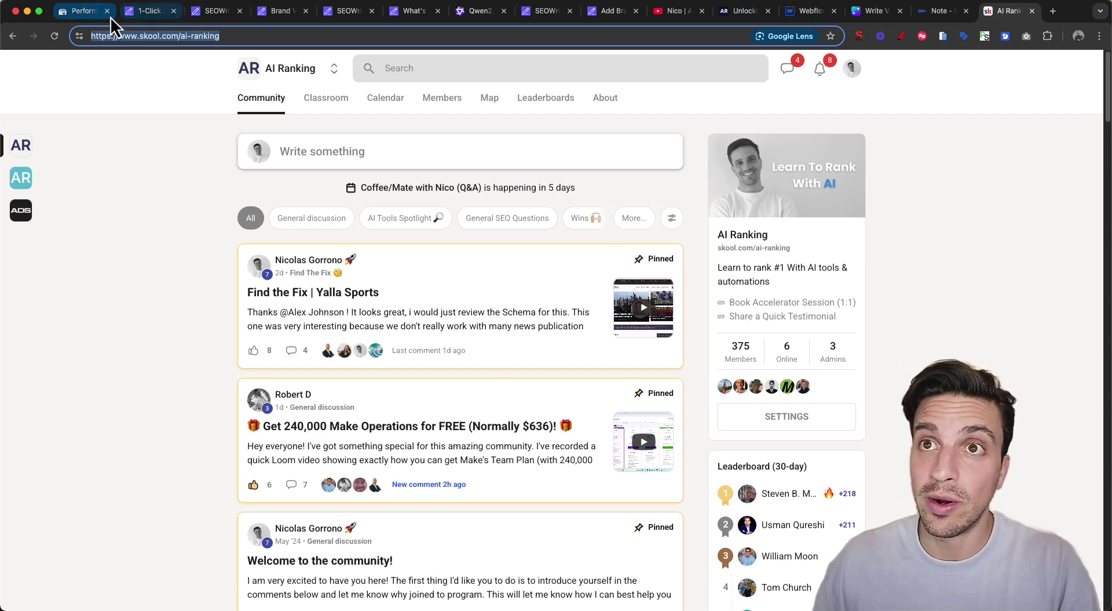
{"action": "left_click", "coordinate": [141, 18]}
Paste the Skool community link and a promotional sentence into Details to Include
{"action": "left_click", "coordinate": [359, 389]}
{"action": "key", "text": "super+v"}
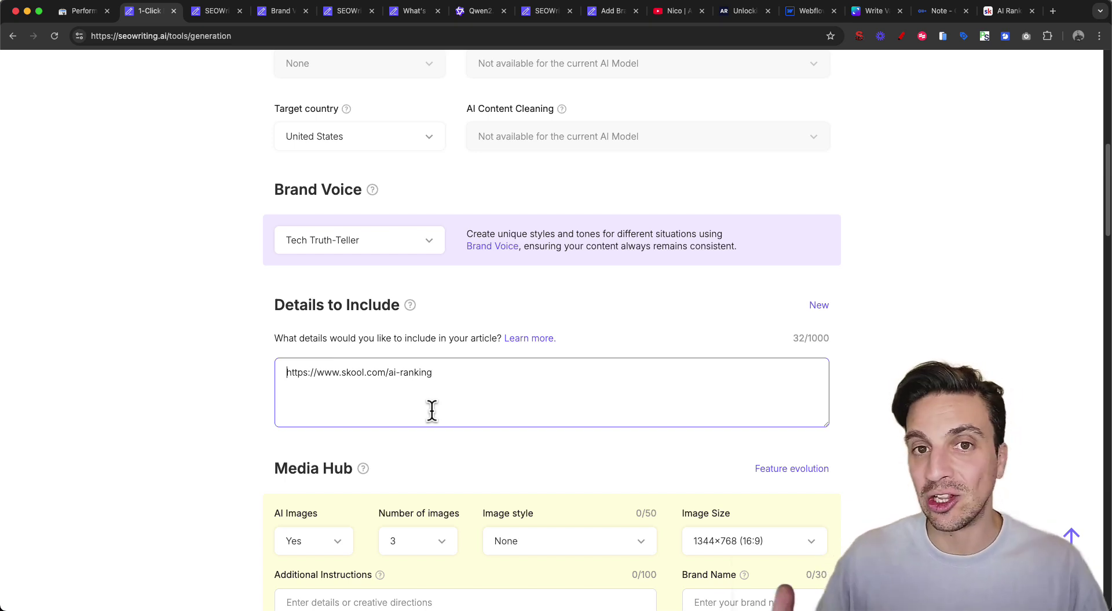
{"action": "type", "text": "If you want to learn more about how to maximize AI tools for SEO, I'd recommend checking out AI Ranking, our online Skool community."}
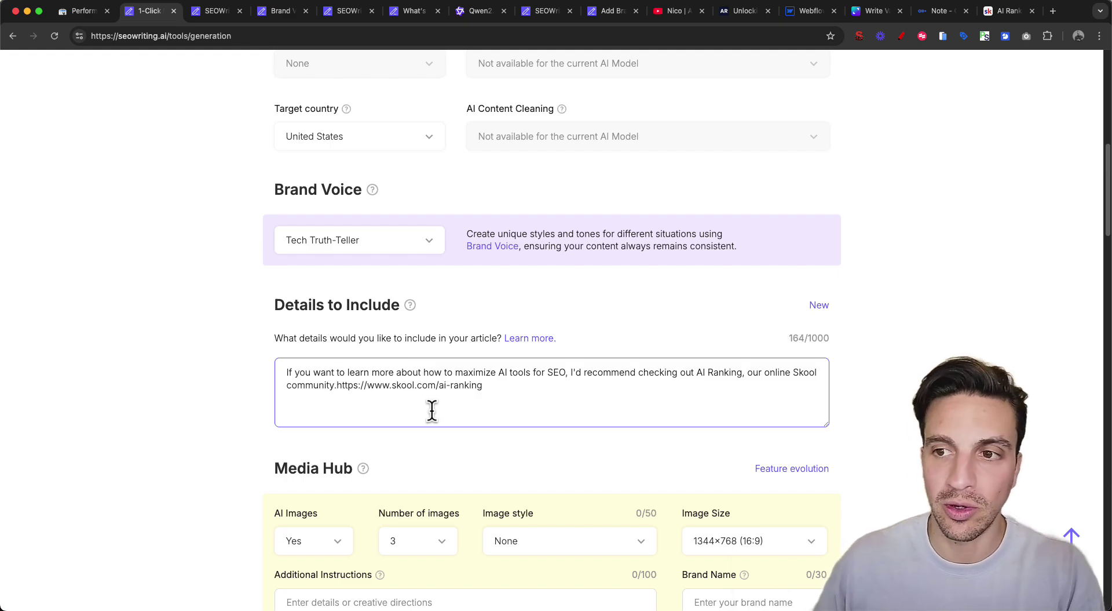
{"action": "scroll", "coordinate": [272, 365], "scroll_direction": "down", "scroll_amount": 6}
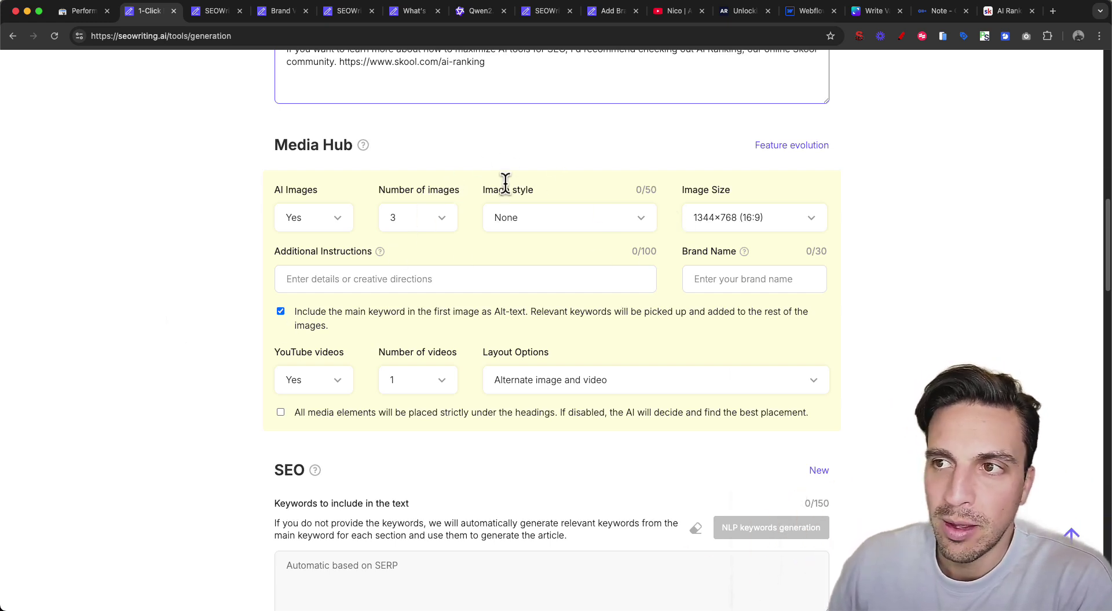
Set the Media Hub image style to Photo
{"action": "left_click", "coordinate": [555, 219]}
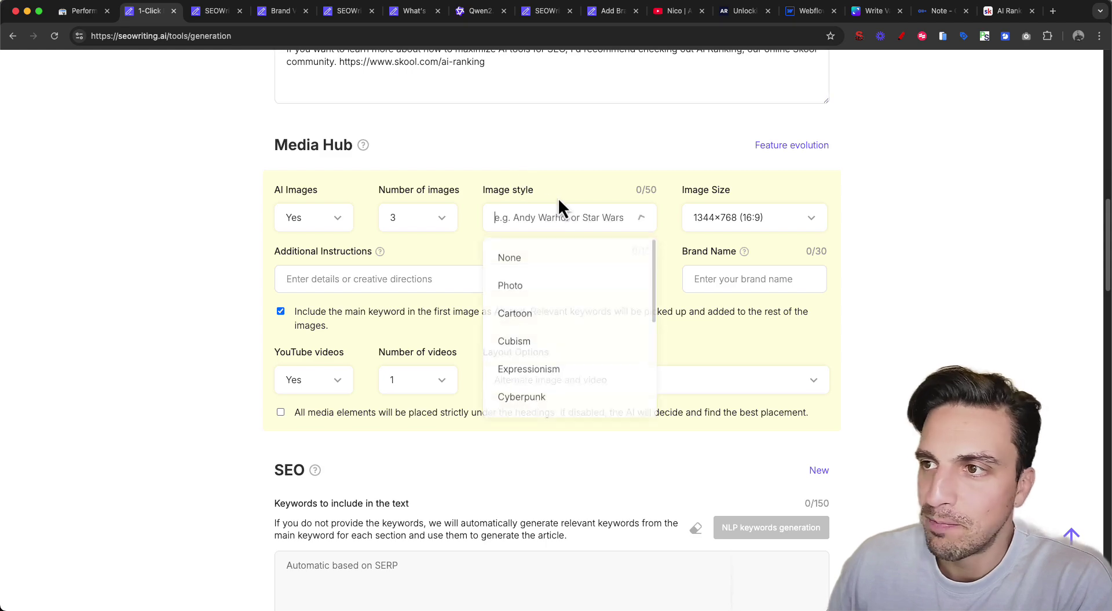
{"action": "left_click", "coordinate": [571, 291]}
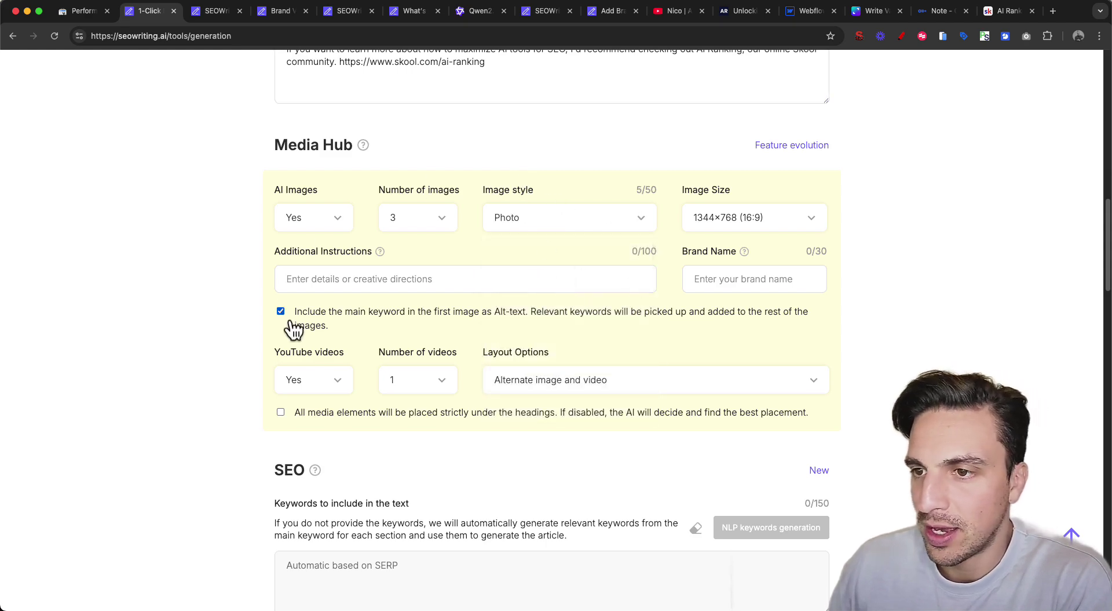
{"action": "scroll", "coordinate": [200, 286], "scroll_direction": "down", "scroll_amount": 5}
{"action": "scroll", "coordinate": [212, 280], "scroll_direction": "down", "scroll_amount": 2}
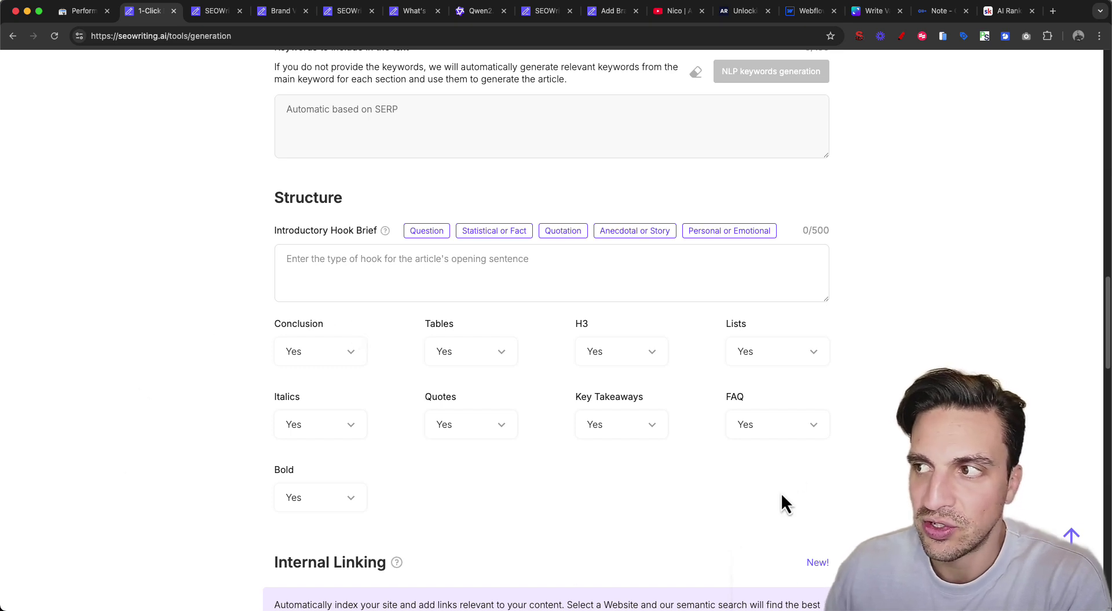
Set Tables to No in the article structure, leaving Conclusion unchanged
{"action": "left_click", "coordinate": [334, 351]}
{"action": "left_click", "coordinate": [391, 327]}
{"action": "left_click", "coordinate": [458, 350]}
{"action": "left_click", "coordinate": [491, 391]}
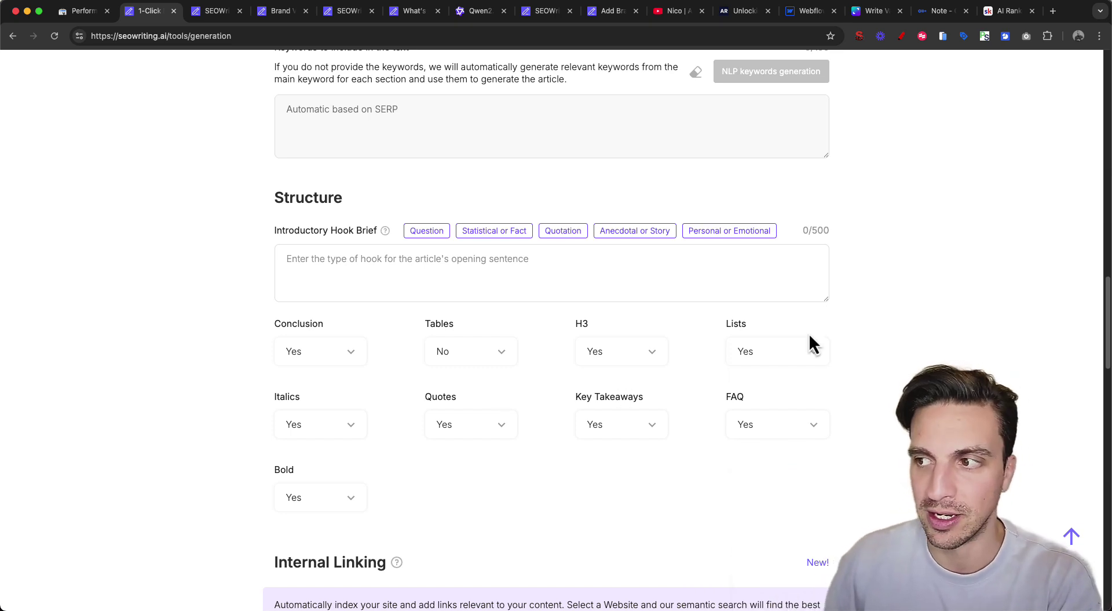
{"action": "scroll", "coordinate": [789, 316], "scroll_direction": "down", "scroll_amount": 2}
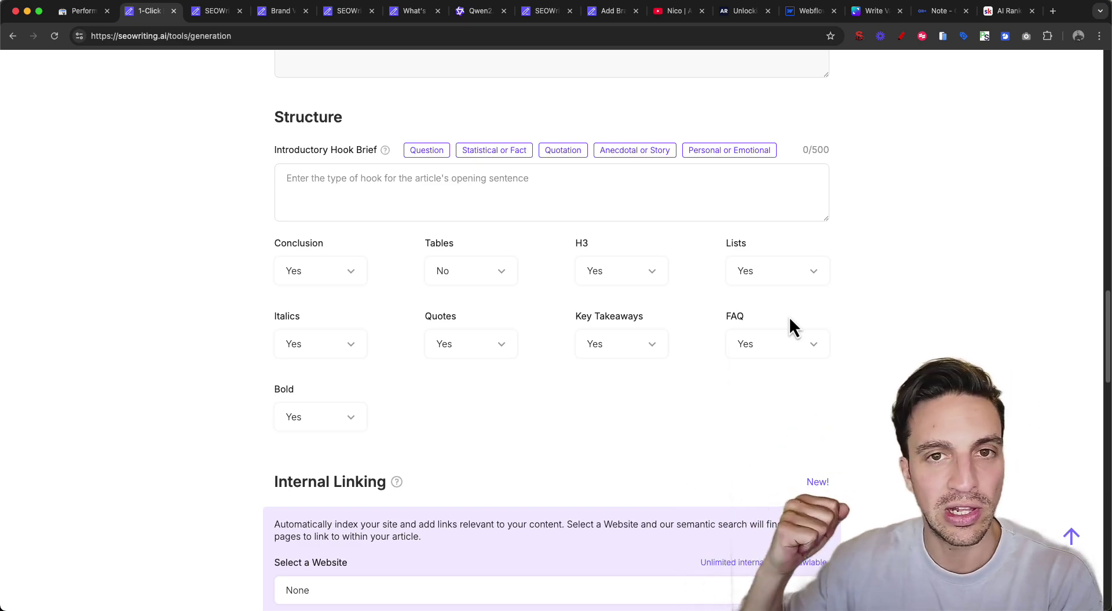
{"action": "scroll", "coordinate": [661, 217], "scroll_direction": "down", "scroll_amount": 5}
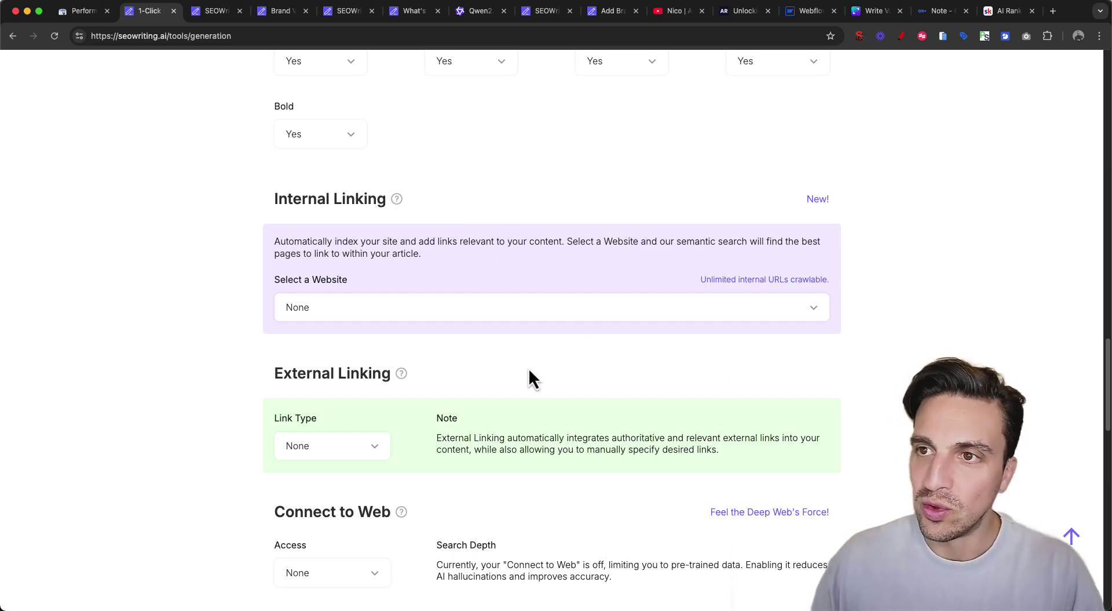
Open the Internal Linking website list to see which websites are available
{"action": "left_click", "coordinate": [438, 306]}
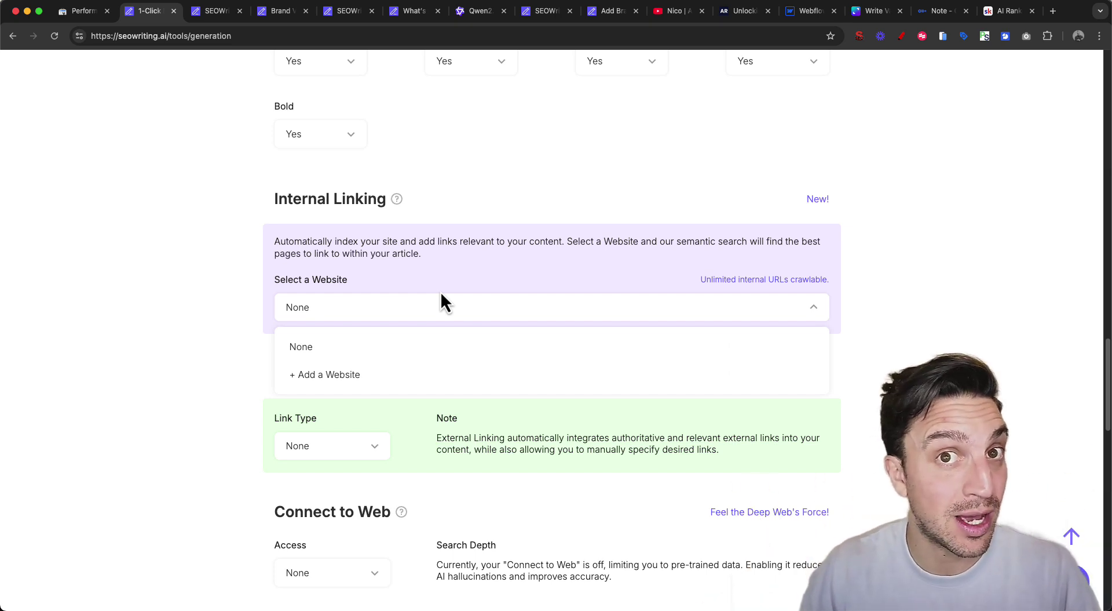
Set the External Linking link type to Custom
{"action": "left_click", "coordinate": [200, 255]}
{"action": "scroll", "coordinate": [203, 255], "scroll_direction": "down", "scroll_amount": 3}
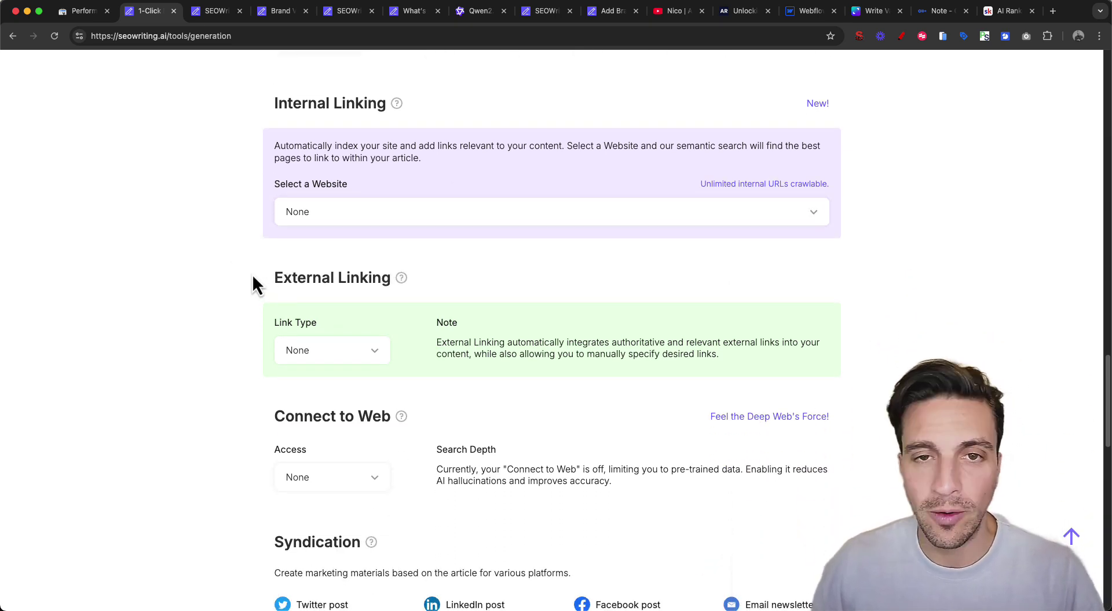
{"action": "left_click", "coordinate": [339, 354]}
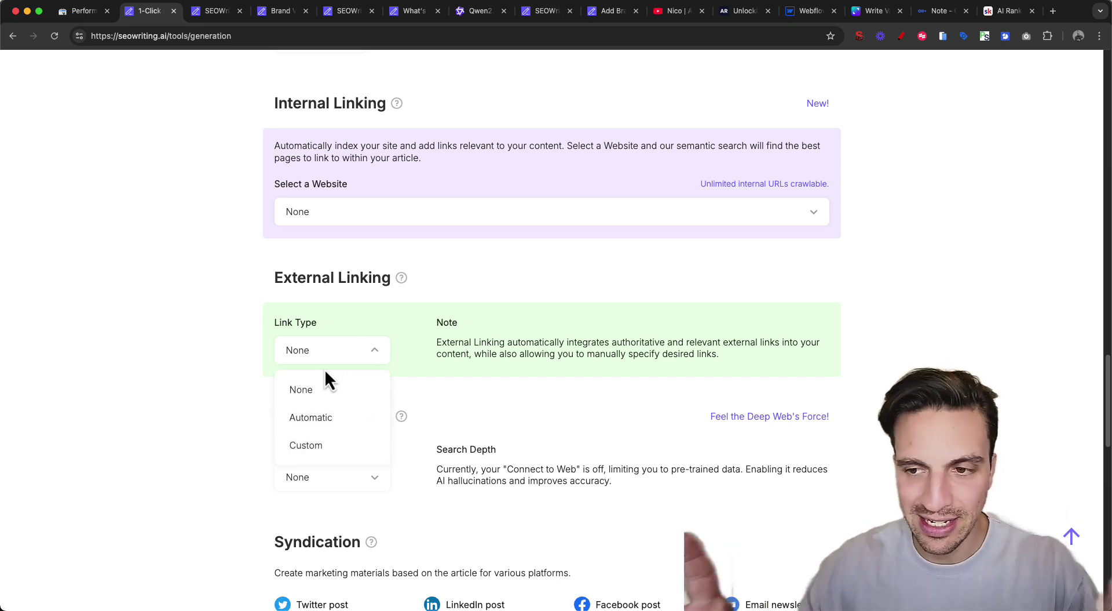
{"action": "left_click", "coordinate": [336, 446]}
Copy the AI Ranking ChatGPT 4.5 article URL and paste it into the external URLs box
{"action": "left_click", "coordinate": [347, 418]}
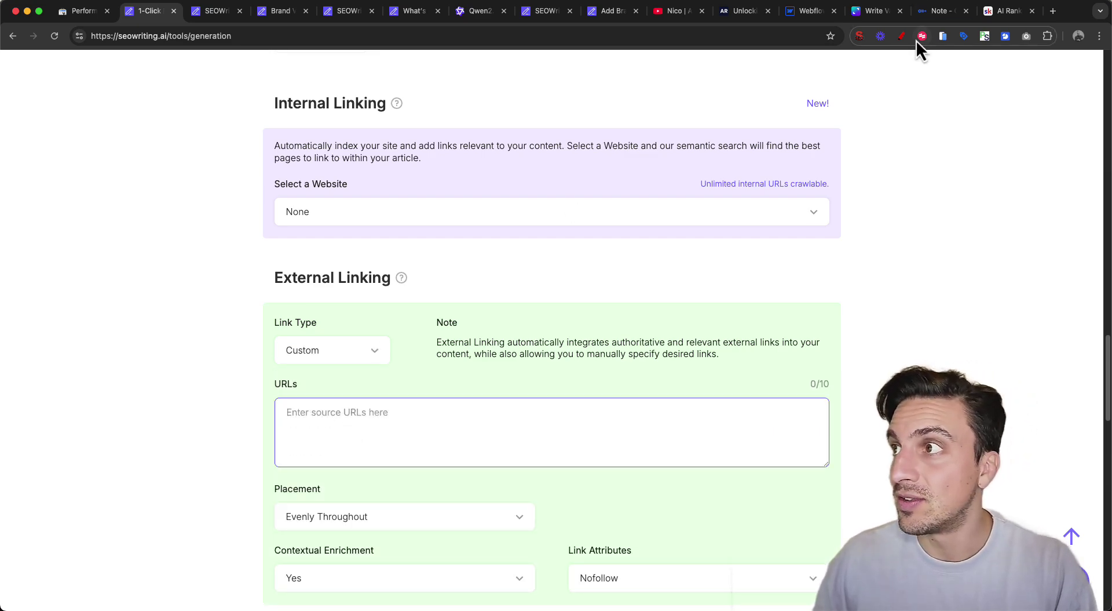
{"action": "left_click", "coordinate": [749, 10]}
{"action": "left_click", "coordinate": [541, 36]}
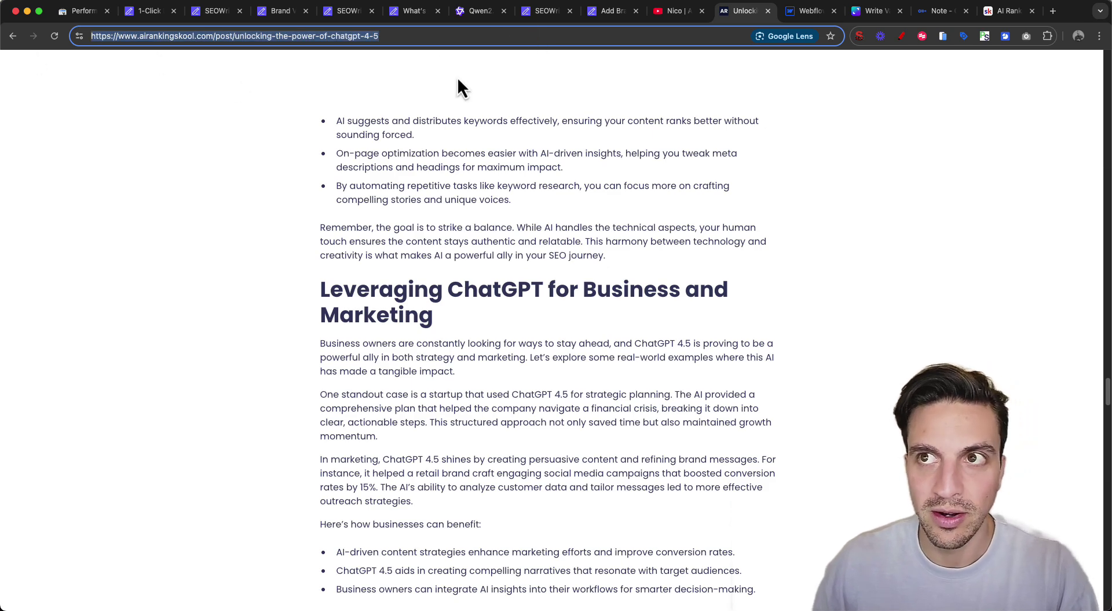
{"action": "key", "text": "super+c"}
{"action": "left_click", "coordinate": [149, 10]}
{"action": "left_click", "coordinate": [390, 424]}
{"action": "key", "text": "super+v"}
Set the external Link Attributes to Dofollow
{"action": "scroll", "coordinate": [261, 388], "scroll_direction": "down", "scroll_amount": 5}
{"action": "left_click", "coordinate": [286, 296]}
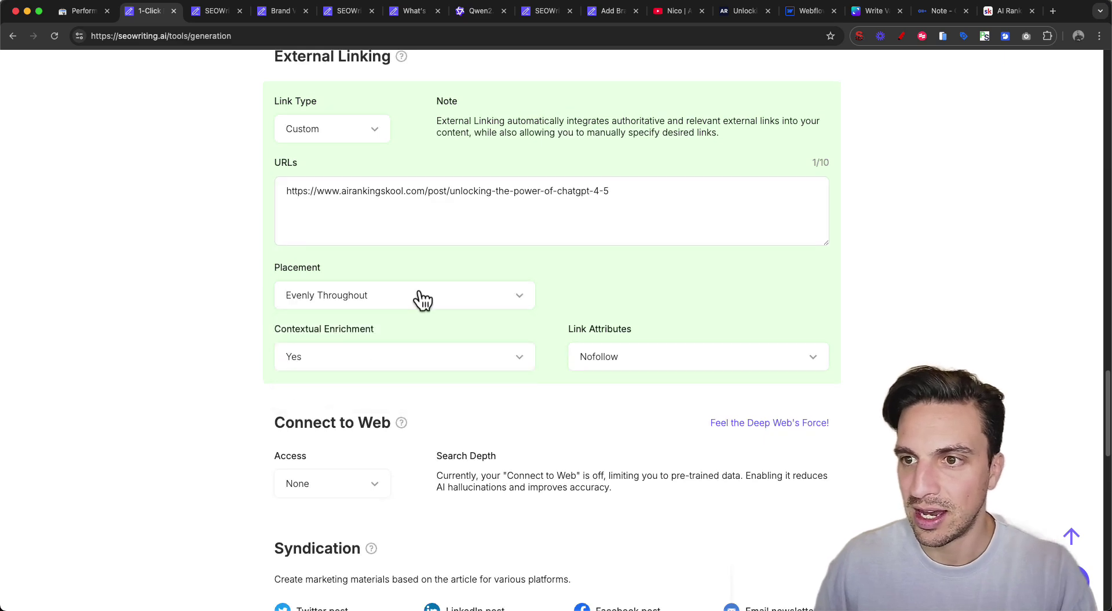
{"action": "left_click", "coordinate": [594, 363]}
{"action": "left_click", "coordinate": [603, 396]}
{"action": "scroll", "coordinate": [184, 357], "scroll_direction": "down", "scroll_amount": 4}
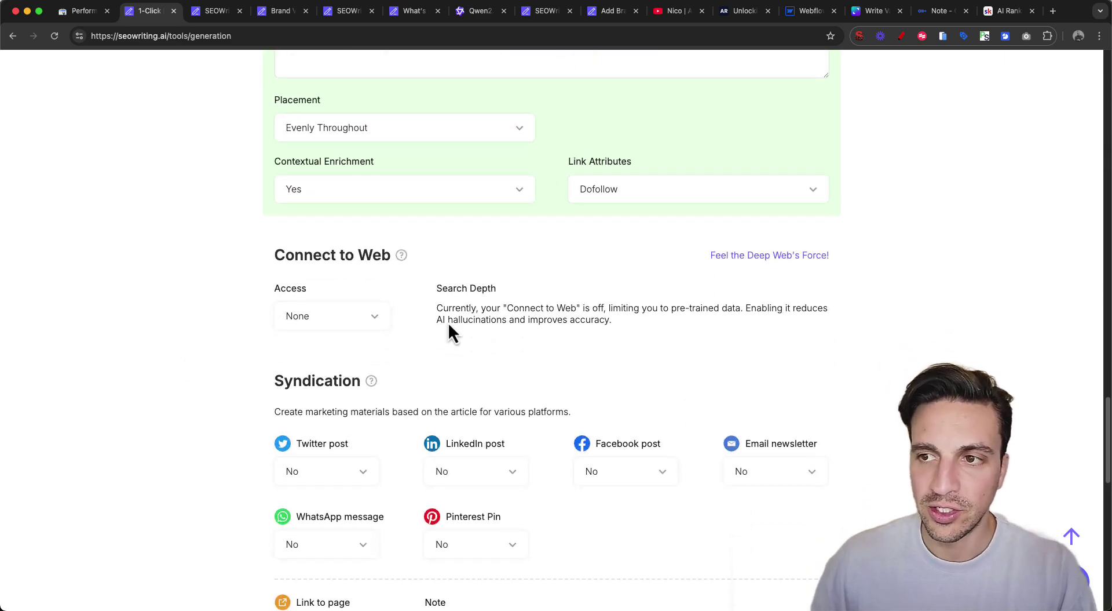
Enable live web search for the article and list sources by link name
{"action": "left_click", "coordinate": [359, 316]}
{"action": "left_click", "coordinate": [340, 382]}
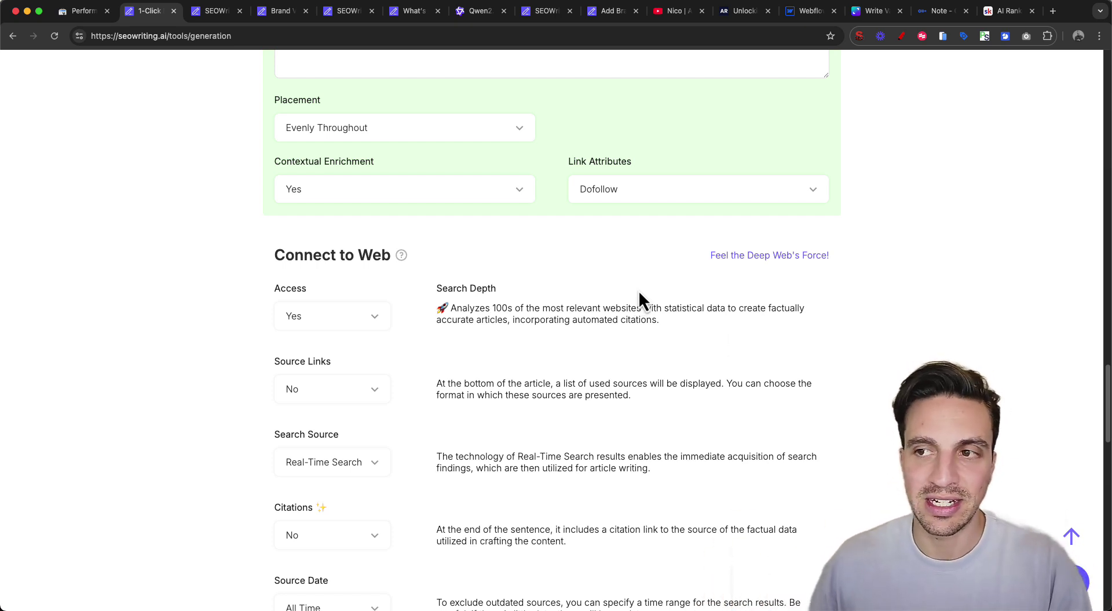
{"action": "scroll", "coordinate": [576, 337], "scroll_direction": "down", "scroll_amount": 4}
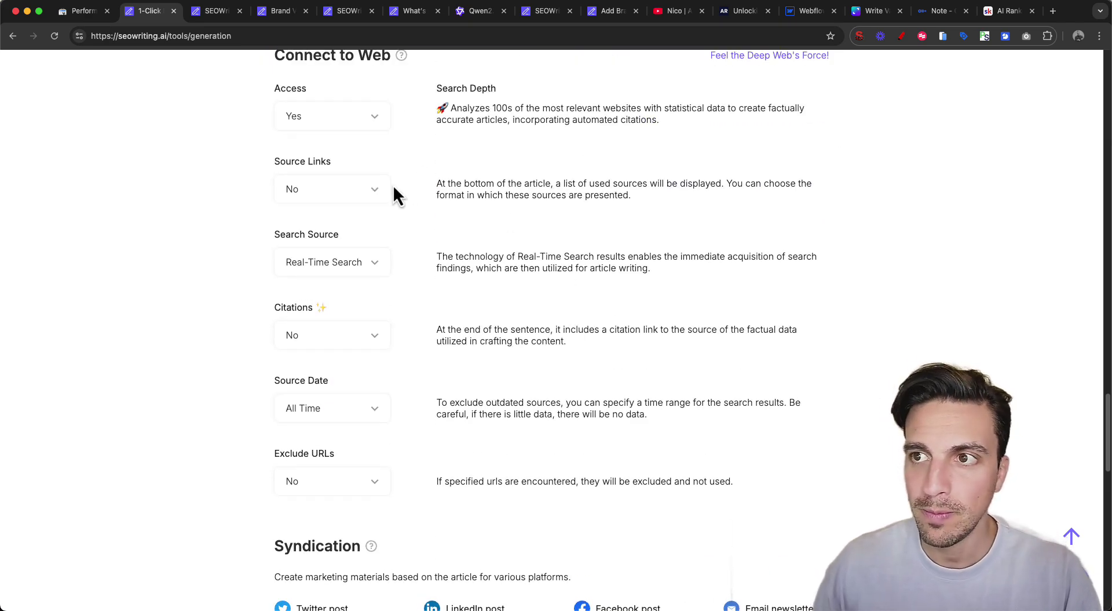
{"action": "left_click", "coordinate": [367, 190]}
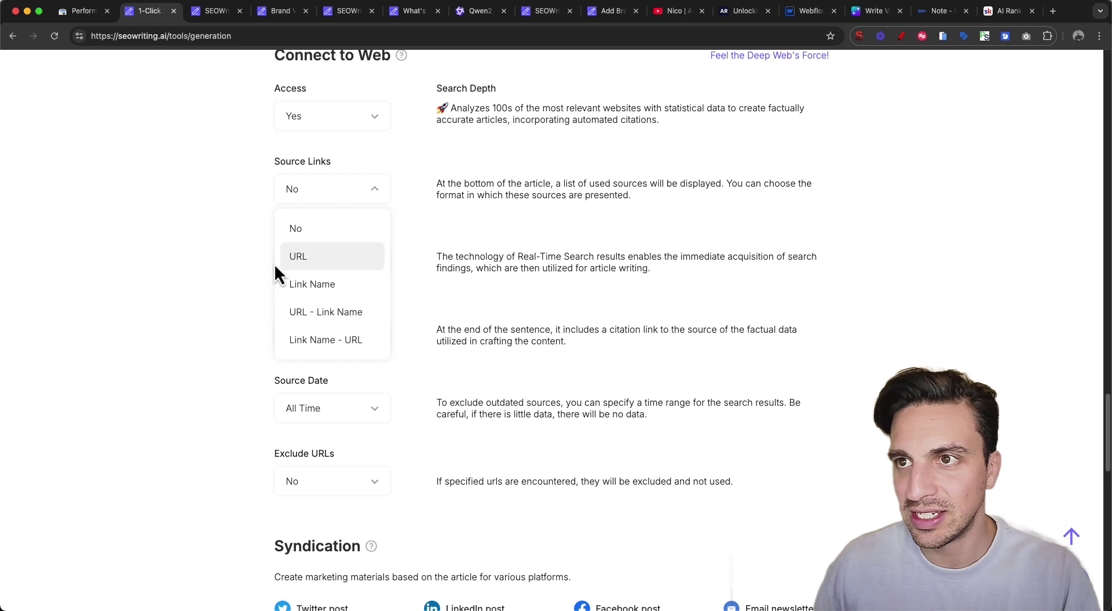
{"action": "left_click", "coordinate": [348, 285]}
Set Citations to Yes, leaving the search source unchanged
{"action": "scroll", "coordinate": [221, 245], "scroll_direction": "down", "scroll_amount": 3}
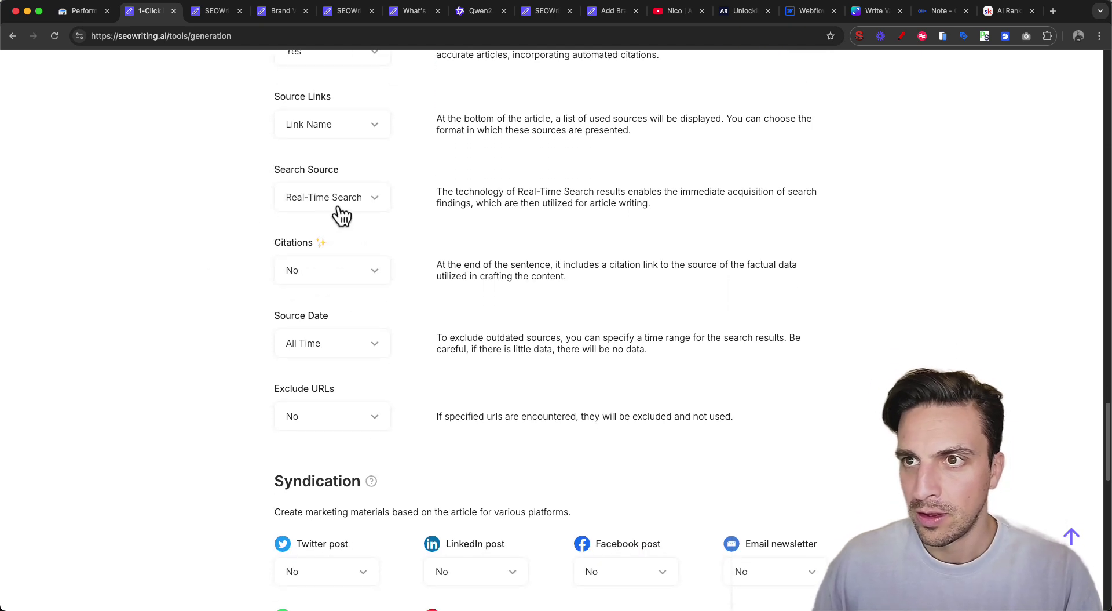
{"action": "left_click", "coordinate": [341, 203]}
{"action": "left_click", "coordinate": [222, 245]}
{"action": "scroll", "coordinate": [256, 234], "scroll_direction": "down", "scroll_amount": 3}
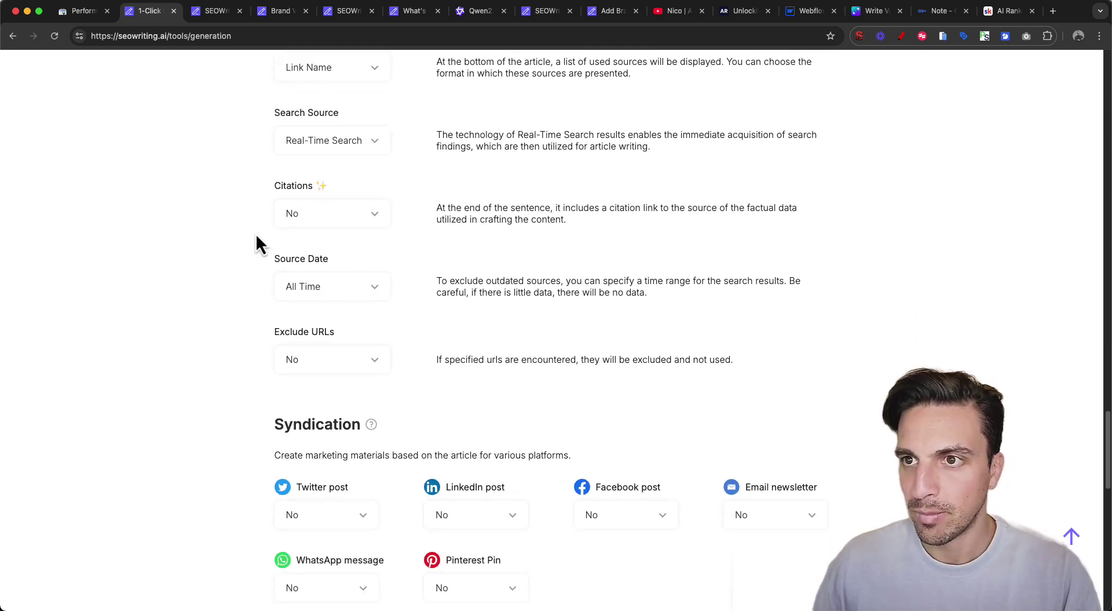
{"action": "left_click", "coordinate": [318, 229]}
{"action": "left_click", "coordinate": [318, 290]}
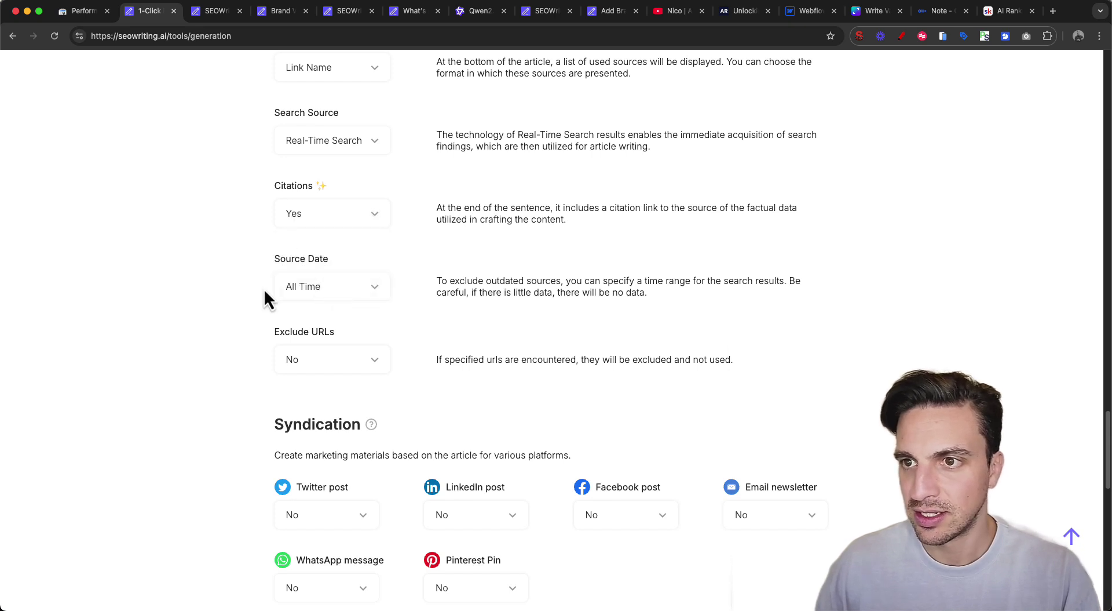
Leave Exclude URLs at No after briefly switching it to Yes
{"action": "left_click", "coordinate": [371, 362]}
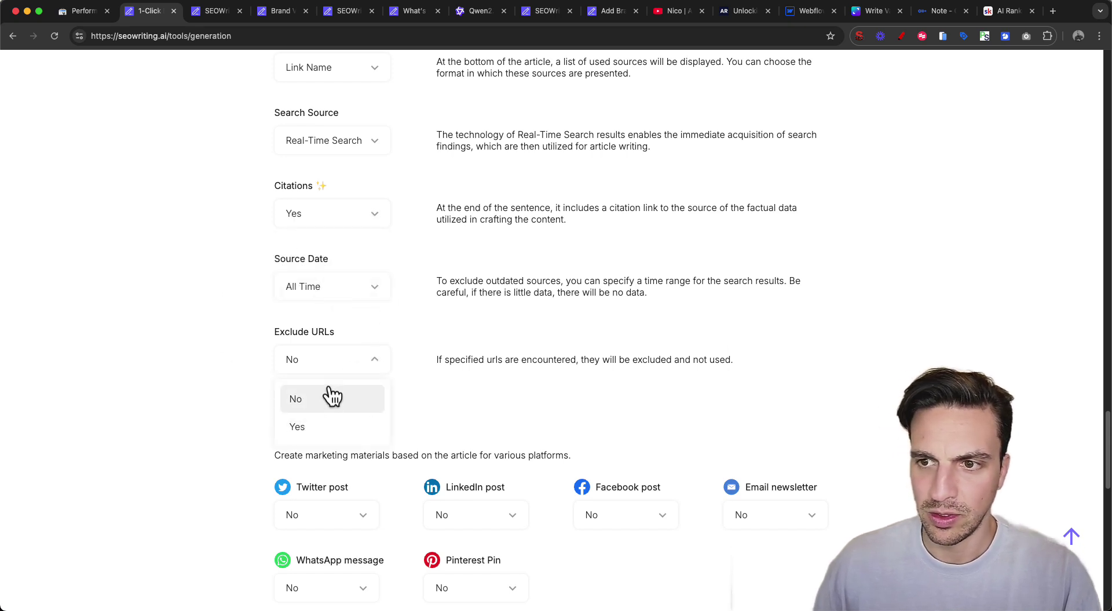
{"action": "left_click", "coordinate": [335, 426]}
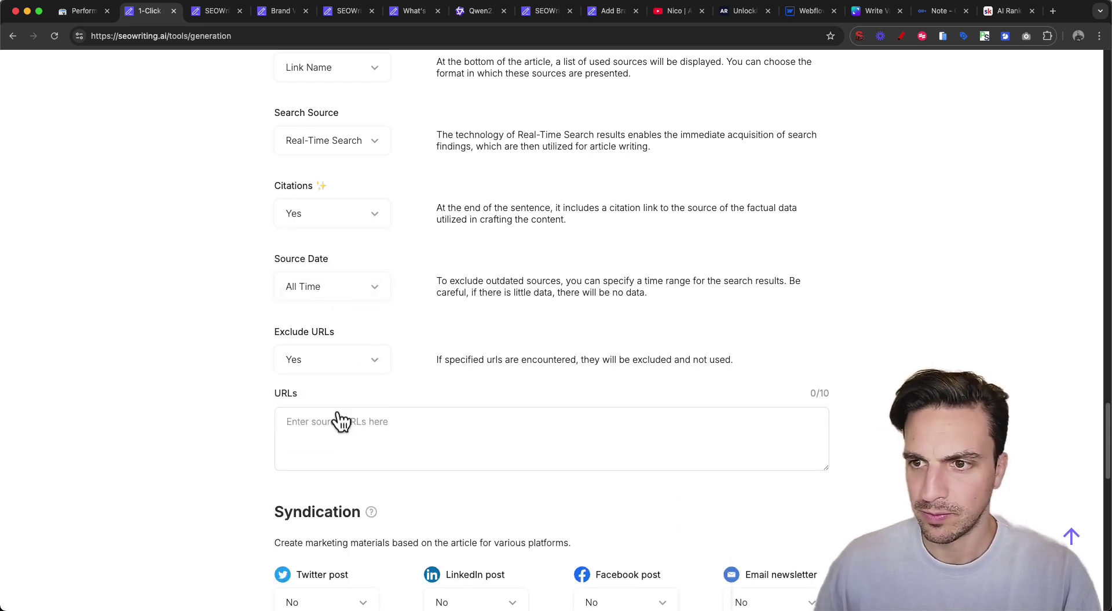
{"action": "left_click", "coordinate": [355, 359]}
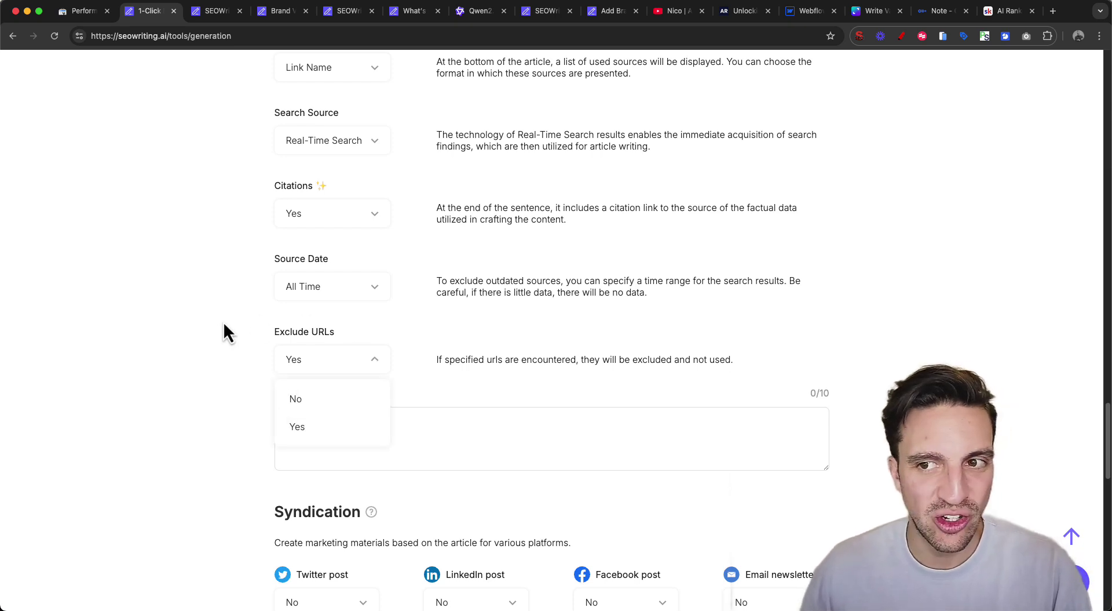
{"action": "left_click", "coordinate": [172, 377]}
{"action": "left_click", "coordinate": [374, 365]}
{"action": "left_click", "coordinate": [337, 399]}
Set LinkedIn post, Facebook post and Pinterest Pin syndication to Yes, then return to the top
{"action": "scroll", "coordinate": [754, 386], "scroll_direction": "down", "scroll_amount": 4}
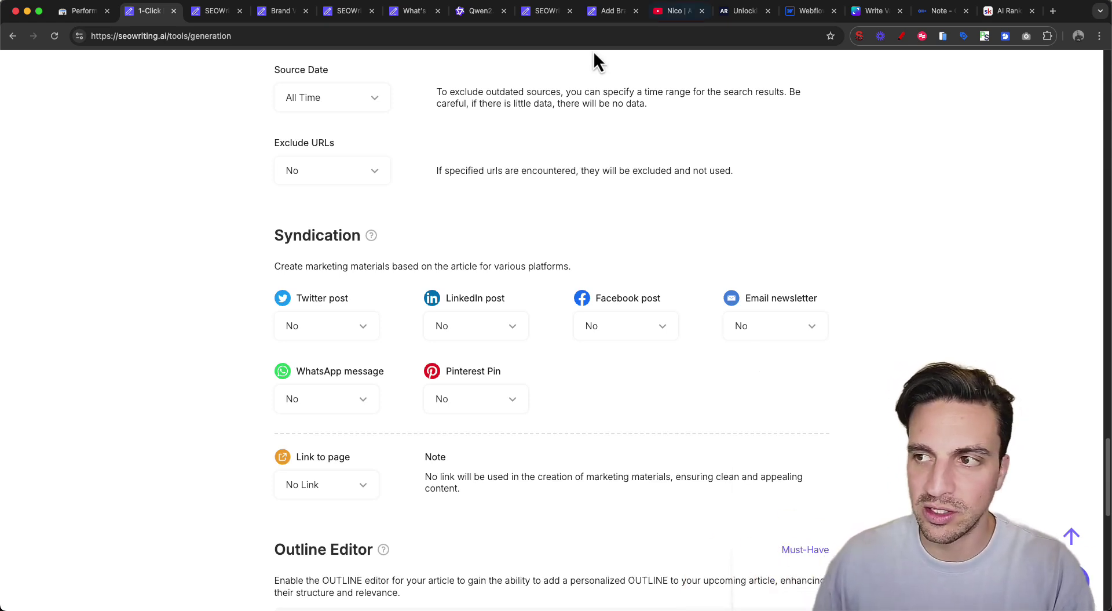
{"action": "left_click", "coordinate": [504, 325]}
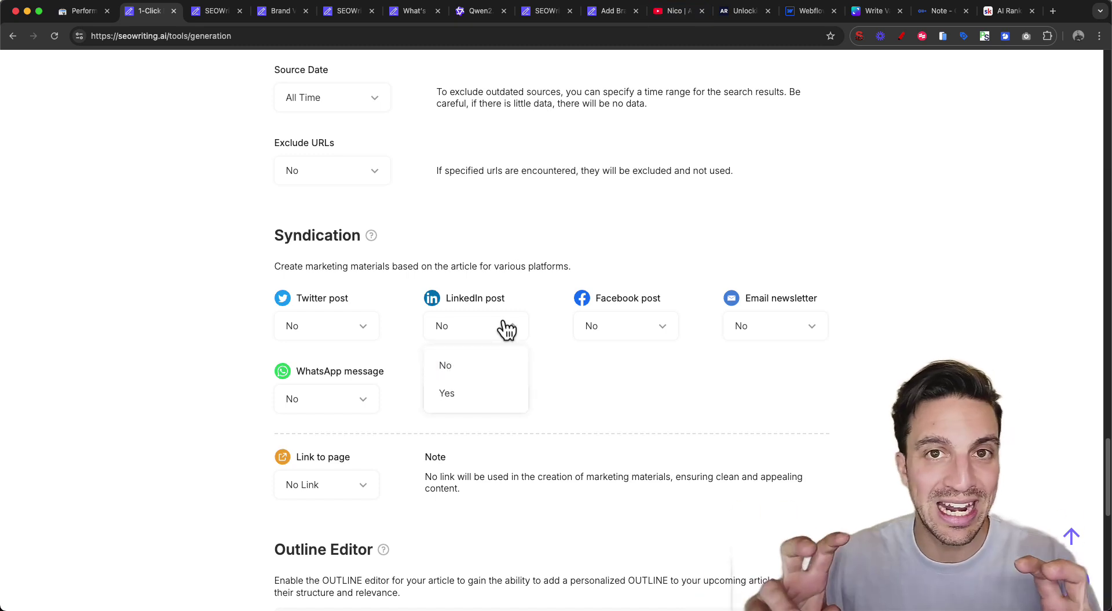
{"action": "left_click", "coordinate": [492, 400]}
{"action": "left_click", "coordinate": [617, 322]}
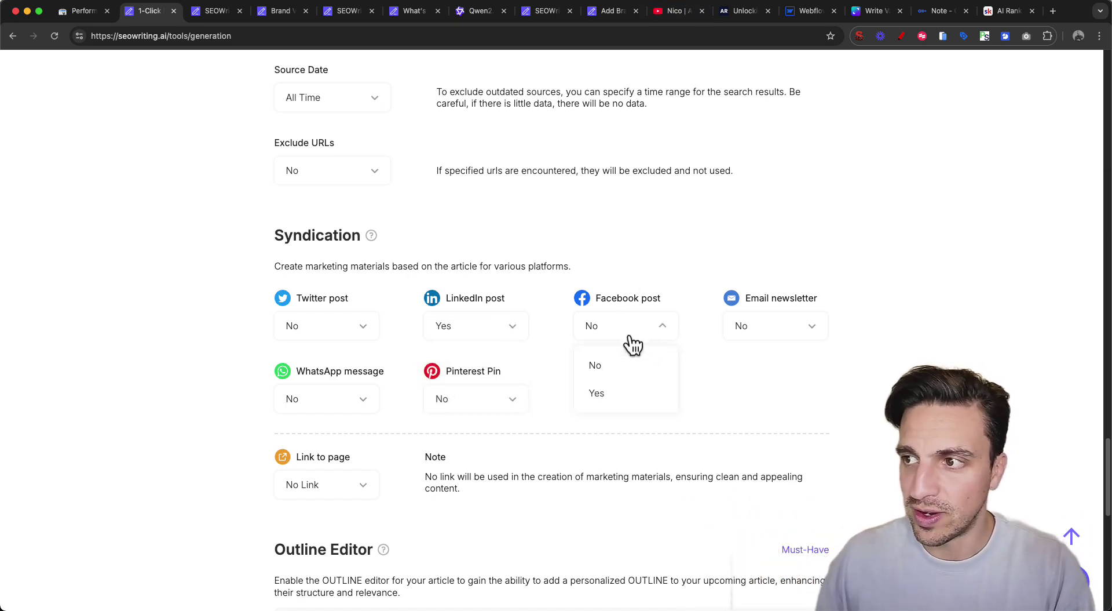
{"action": "left_click", "coordinate": [615, 395]}
{"action": "left_click", "coordinate": [488, 400]}
{"action": "left_click", "coordinate": [479, 461]}
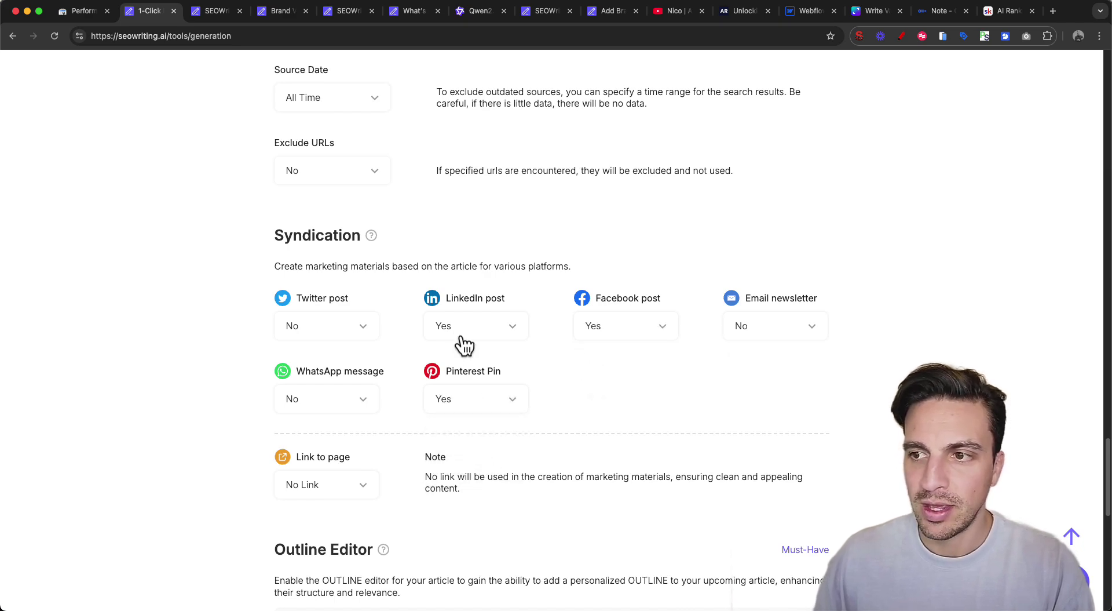
{"action": "scroll", "coordinate": [464, 344], "scroll_direction": "down", "scroll_amount": 10}
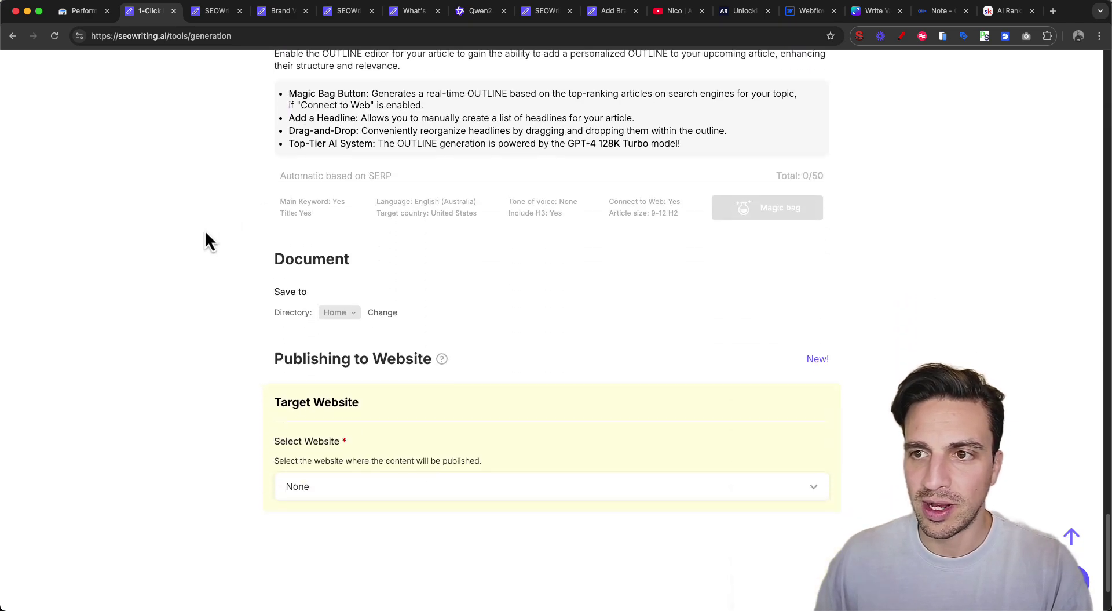
{"action": "scroll", "coordinate": [672, 243], "scroll_direction": "up", "scroll_amount": 20}
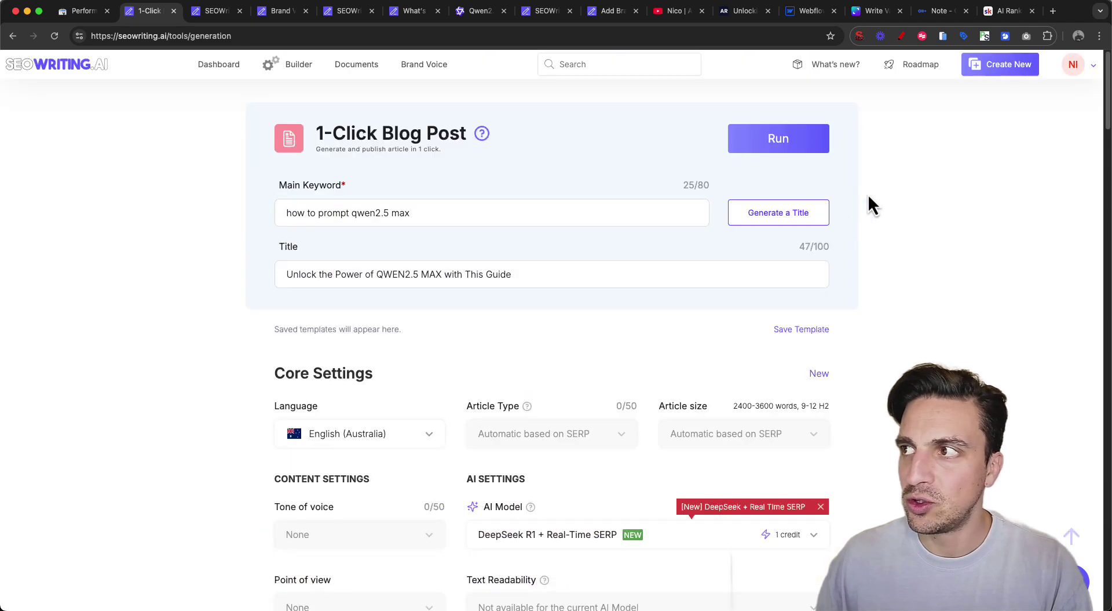
Run the generator, then open 'Mastering QWEN2.5 Max Prompting: Step-by-Step Instructions' and select its title
{"action": "left_click", "coordinate": [794, 150]}
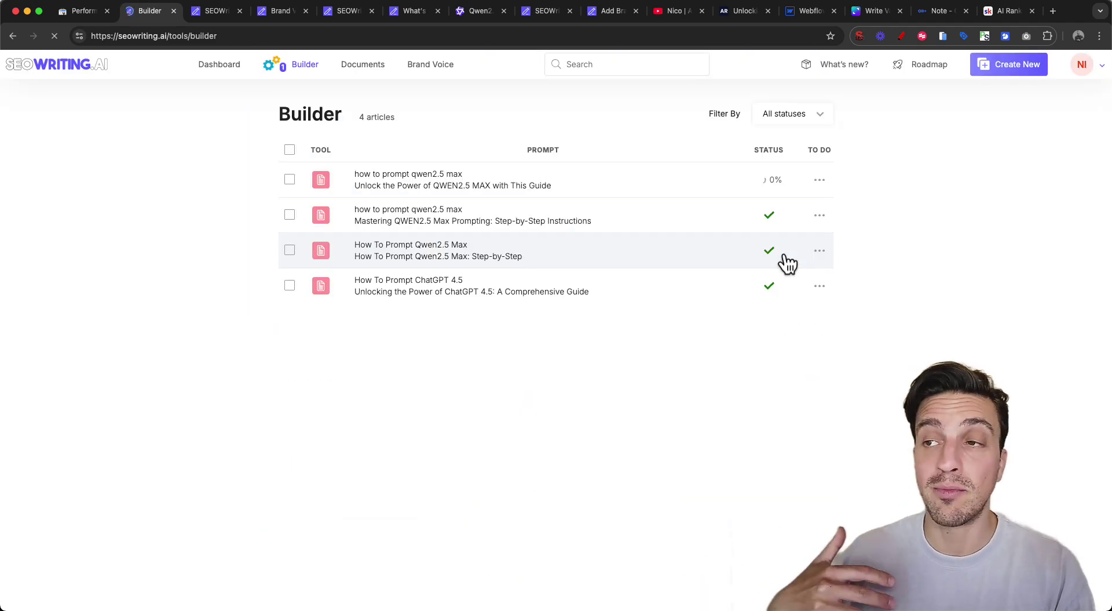
{"action": "left_click", "coordinate": [571, 218]}
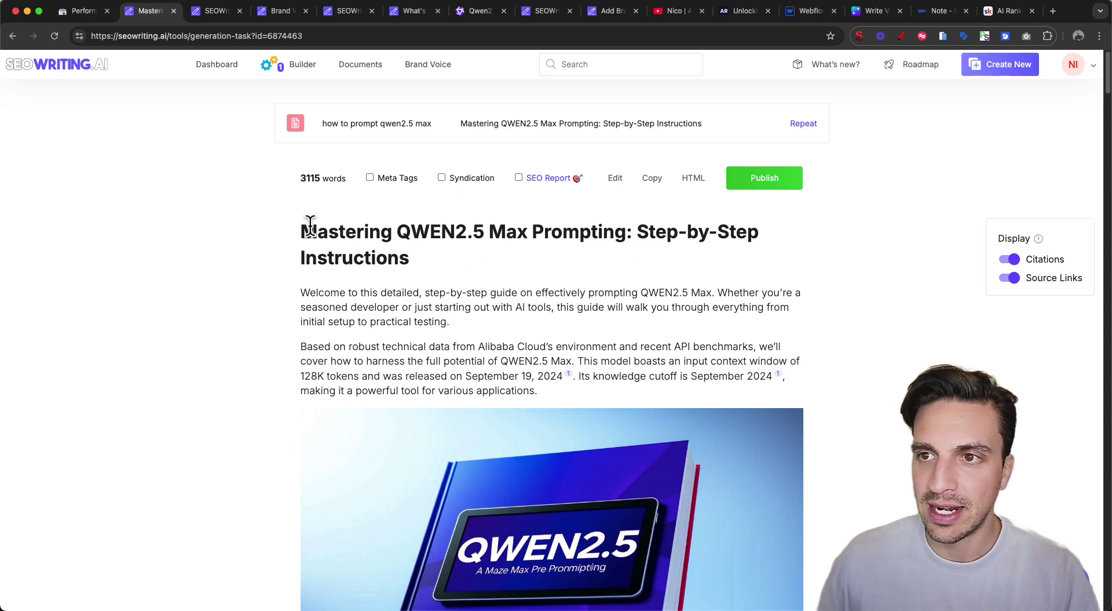
{"action": "left_click_drag", "start_coordinate": [302, 230], "coordinate": [496, 250]}
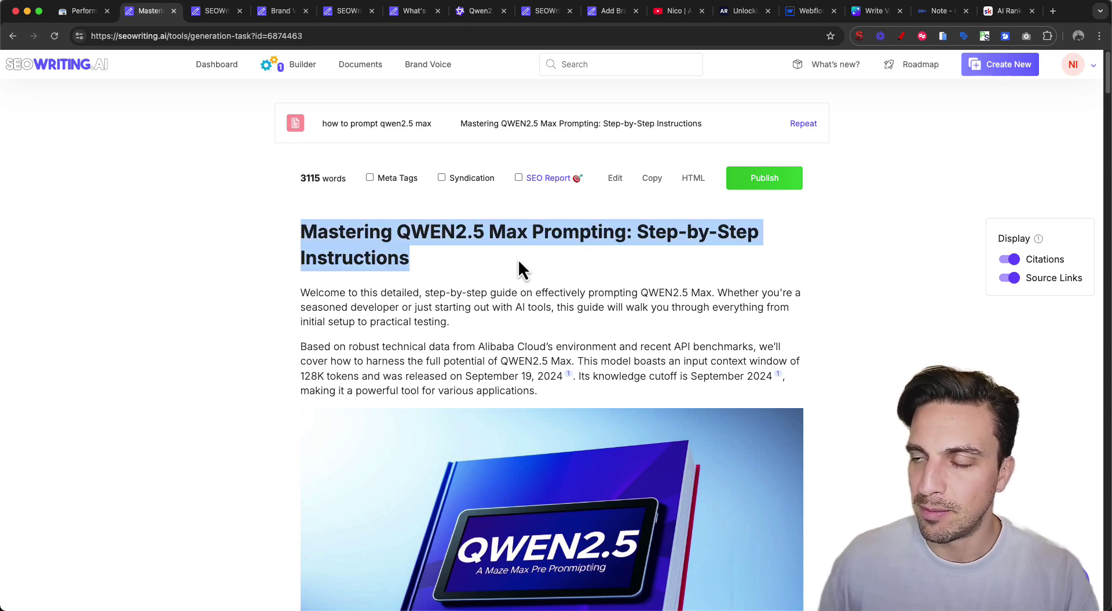
Scroll through the generated article to the 'Leveraging Community Resources: AI Ranking Skool' section
{"action": "scroll", "coordinate": [518, 259], "scroll_direction": "down", "scroll_amount": 2}
{"action": "scroll", "coordinate": [518, 259], "scroll_direction": "down", "scroll_amount": 10}
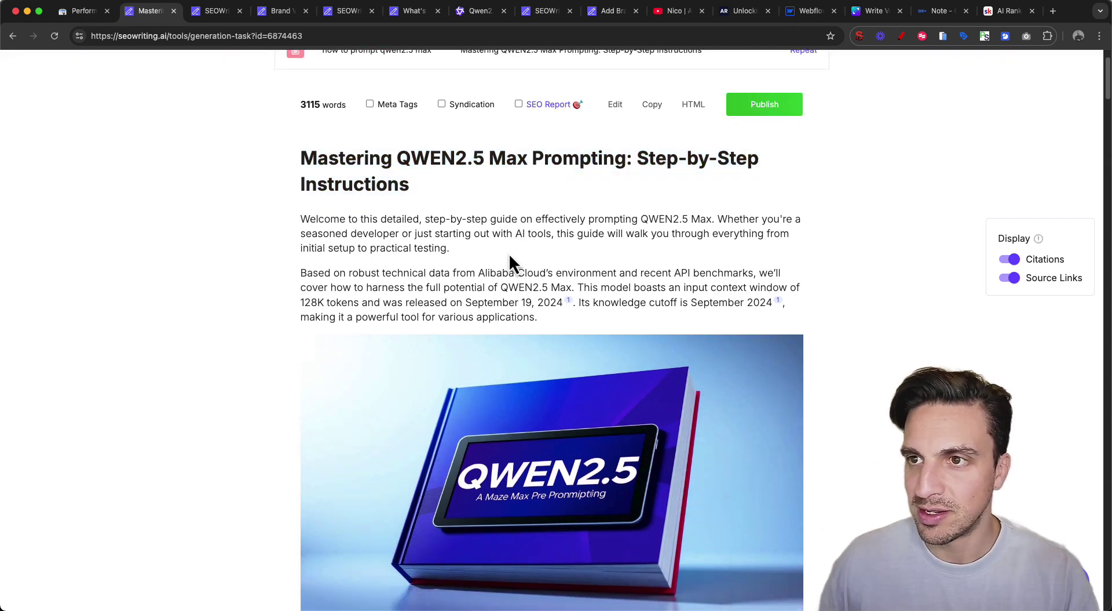
{"action": "scroll", "coordinate": [503, 244], "scroll_direction": "down", "scroll_amount": 4}
{"action": "scroll", "coordinate": [446, 228], "scroll_direction": "up", "scroll_amount": 7}
{"action": "scroll", "coordinate": [873, 319], "scroll_direction": "down", "scroll_amount": 15}
{"action": "scroll", "coordinate": [825, 330], "scroll_direction": "down", "scroll_amount": 15}
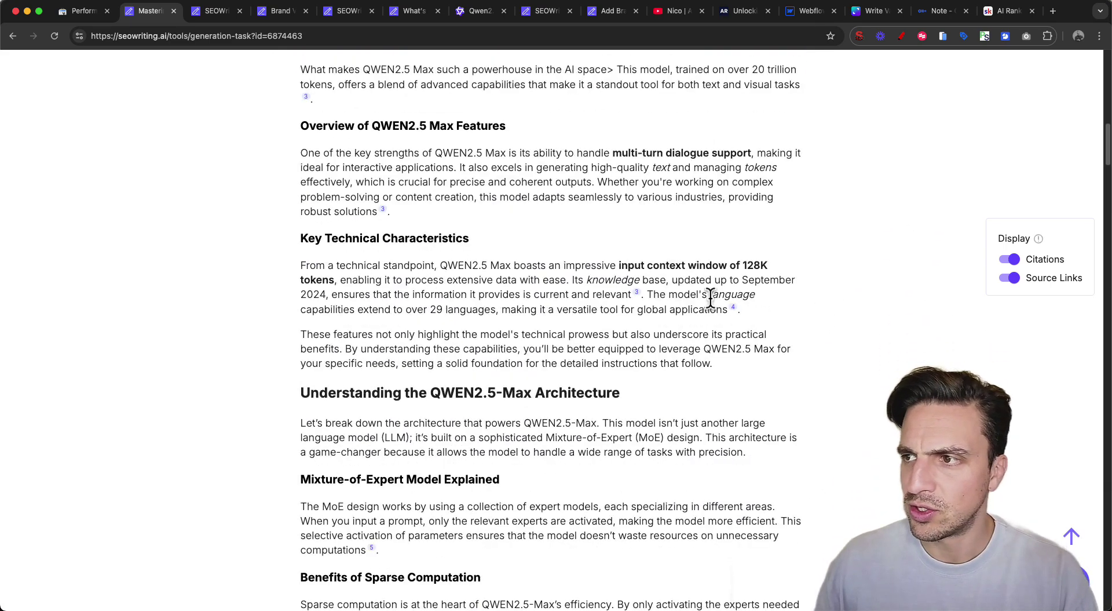
{"action": "scroll", "coordinate": [711, 298], "scroll_direction": "down", "scroll_amount": 20}
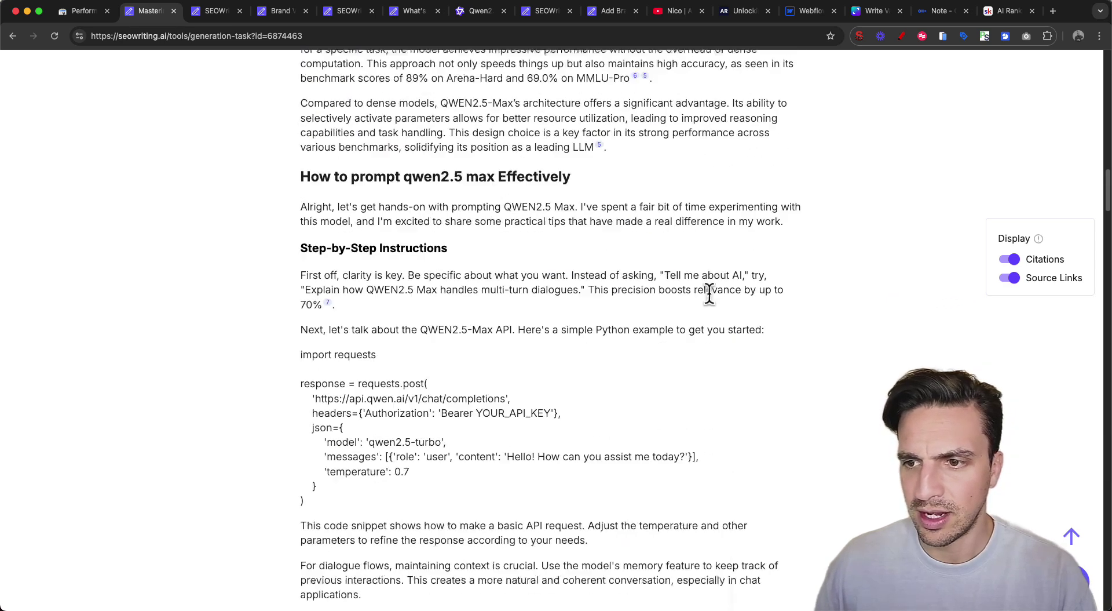
{"action": "scroll", "coordinate": [705, 288], "scroll_direction": "down", "scroll_amount": 10}
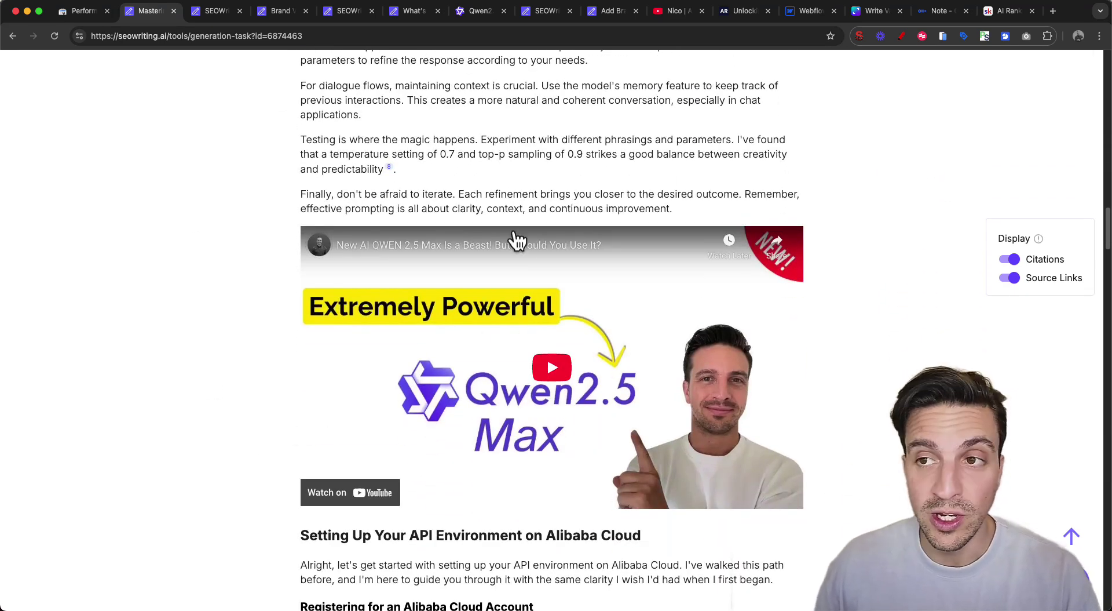
{"action": "scroll", "coordinate": [160, 400], "scroll_direction": "down", "scroll_amount": 16}
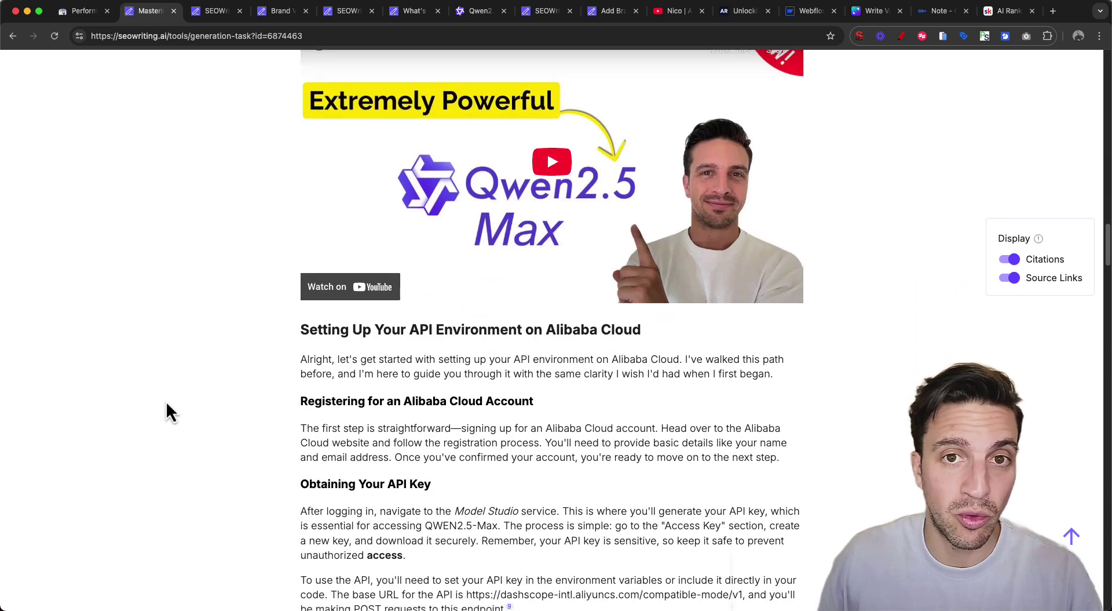
{"action": "scroll", "coordinate": [166, 401], "scroll_direction": "up", "scroll_amount": 5}
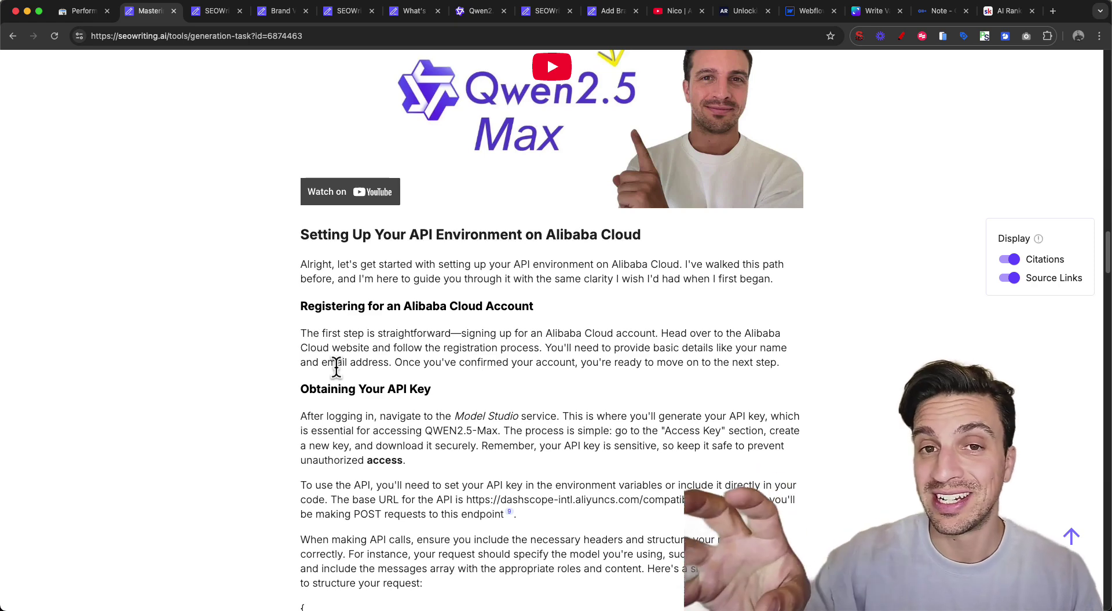
{"action": "scroll", "coordinate": [350, 387], "scroll_direction": "down", "scroll_amount": 5}
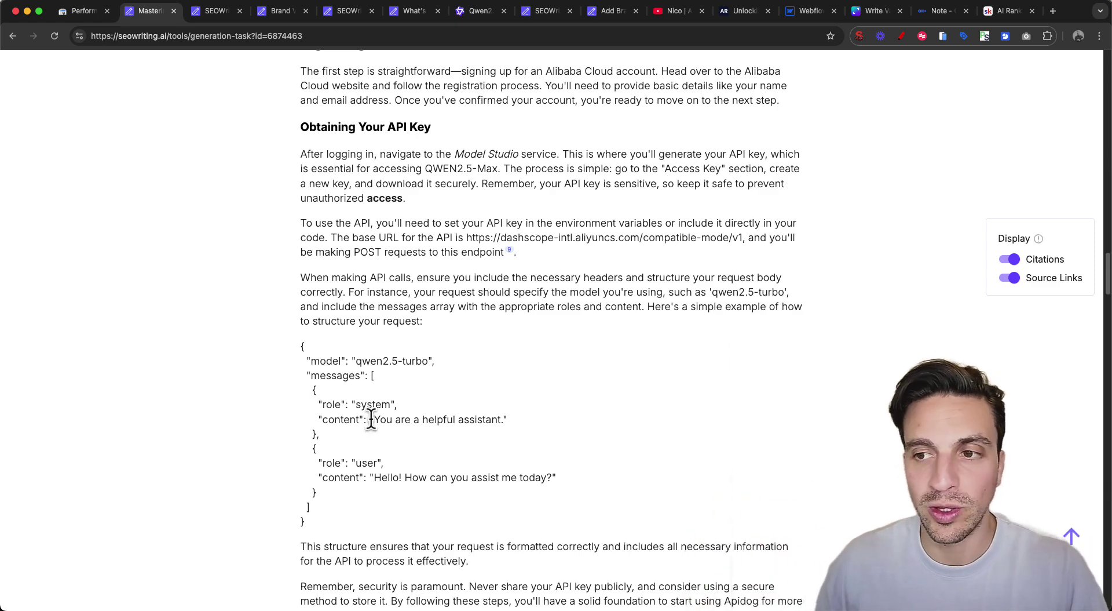
{"action": "scroll", "coordinate": [365, 301], "scroll_direction": "down", "scroll_amount": 2}
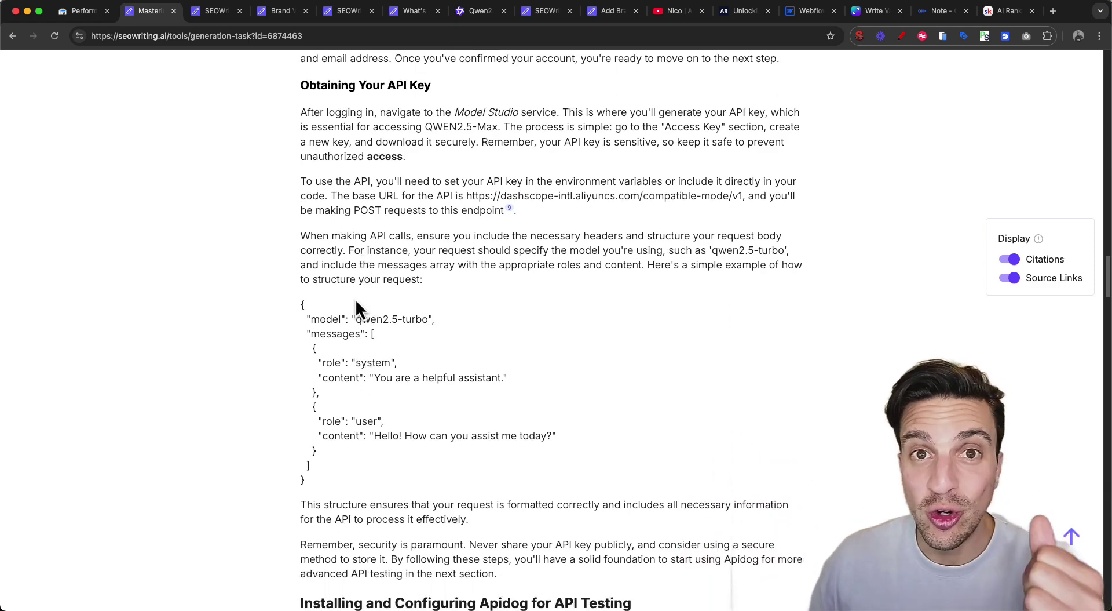
{"action": "scroll", "coordinate": [363, 295], "scroll_direction": "down", "scroll_amount": 10}
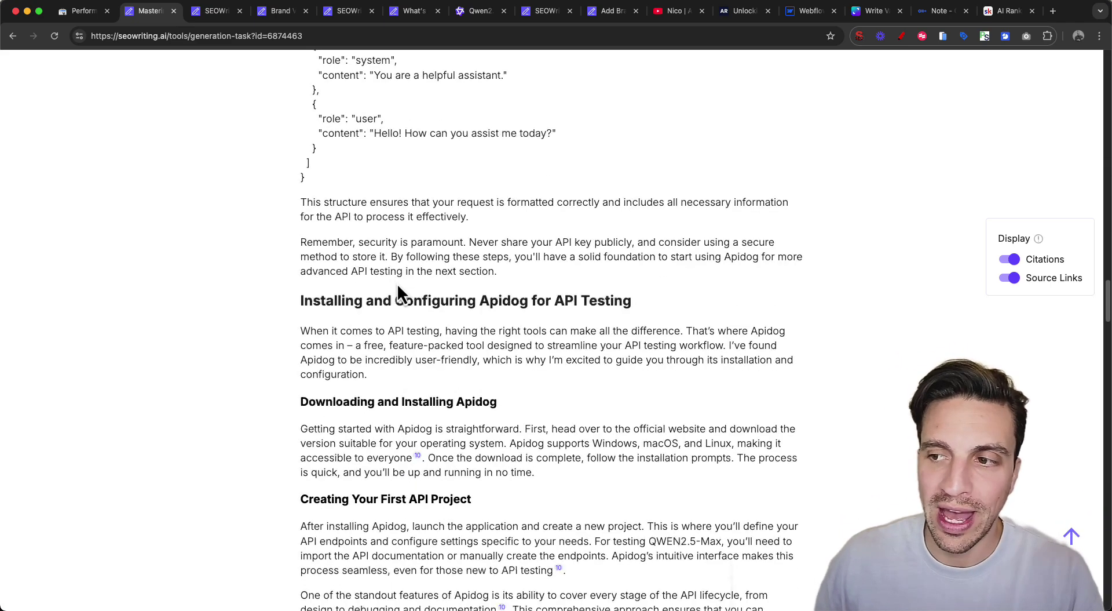
{"action": "scroll", "coordinate": [399, 285], "scroll_direction": "down", "scroll_amount": 7}
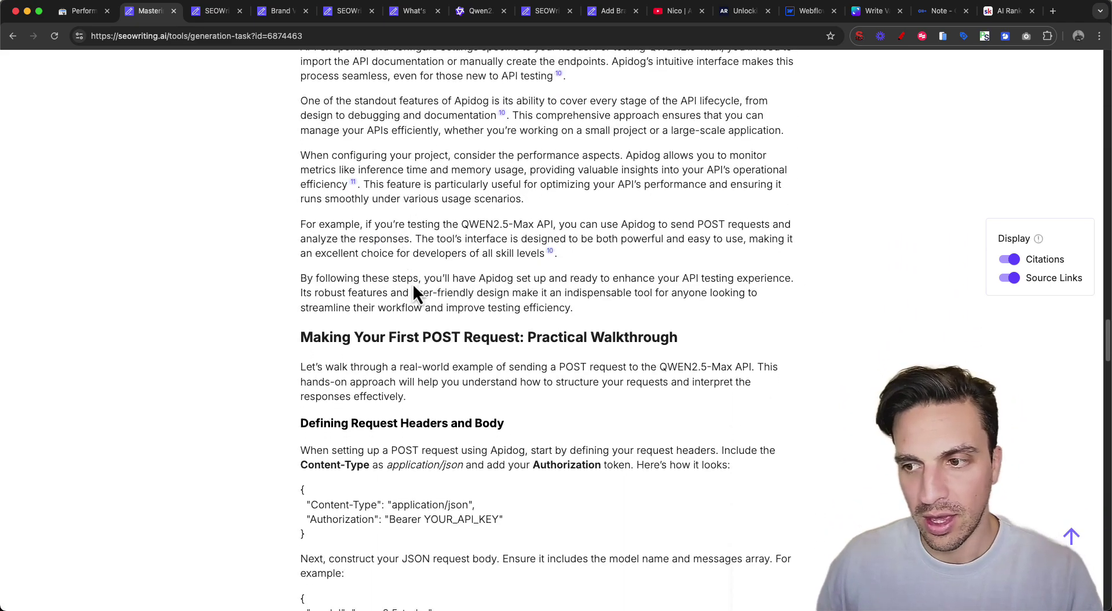
{"action": "scroll", "coordinate": [419, 283], "scroll_direction": "down", "scroll_amount": 12}
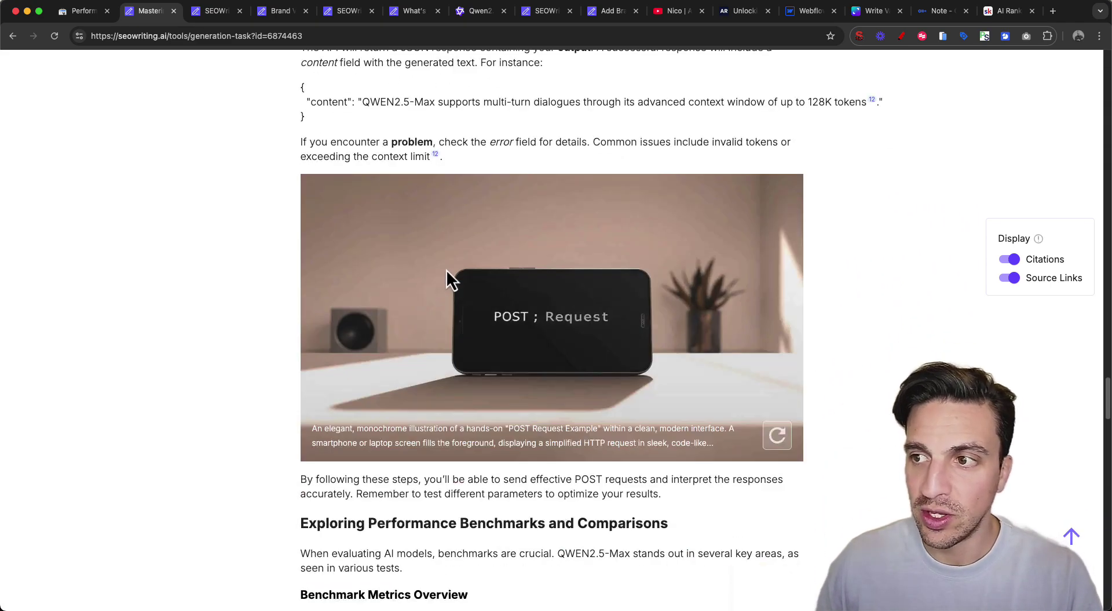
{"action": "scroll", "coordinate": [532, 319], "scroll_direction": "down", "scroll_amount": 16}
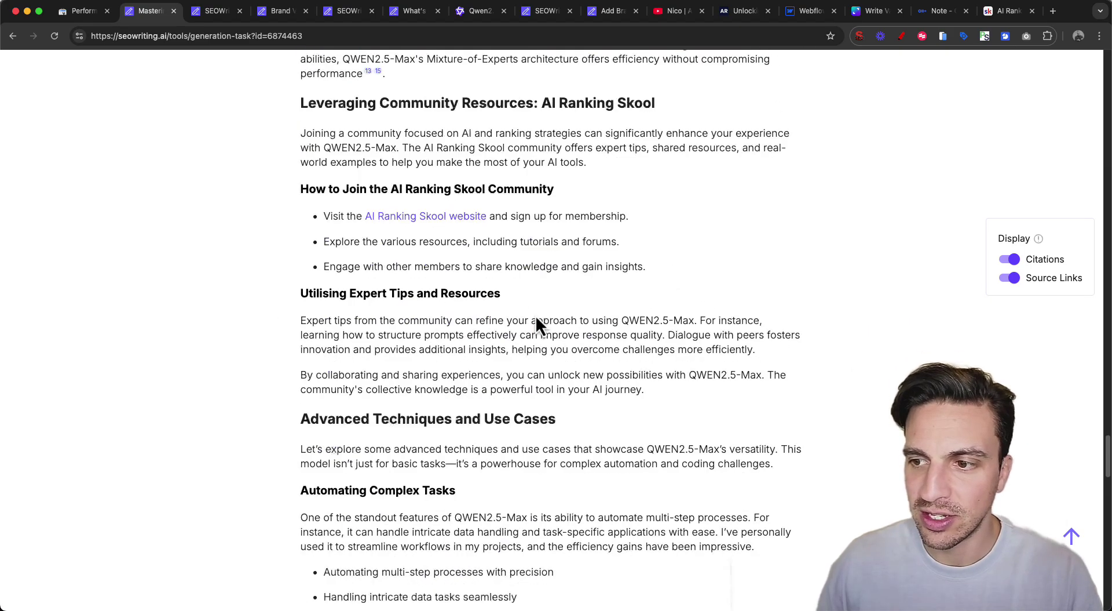
{"action": "scroll", "coordinate": [537, 314], "scroll_direction": "down", "scroll_amount": 18}
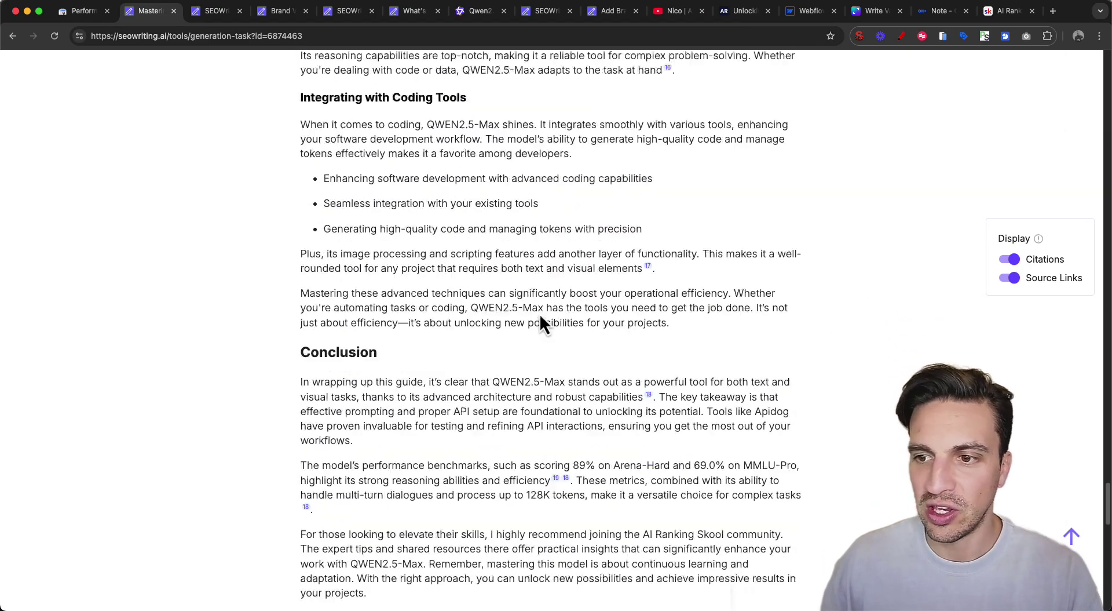
{"action": "scroll", "coordinate": [426, 232], "scroll_direction": "up", "scroll_amount": 14}
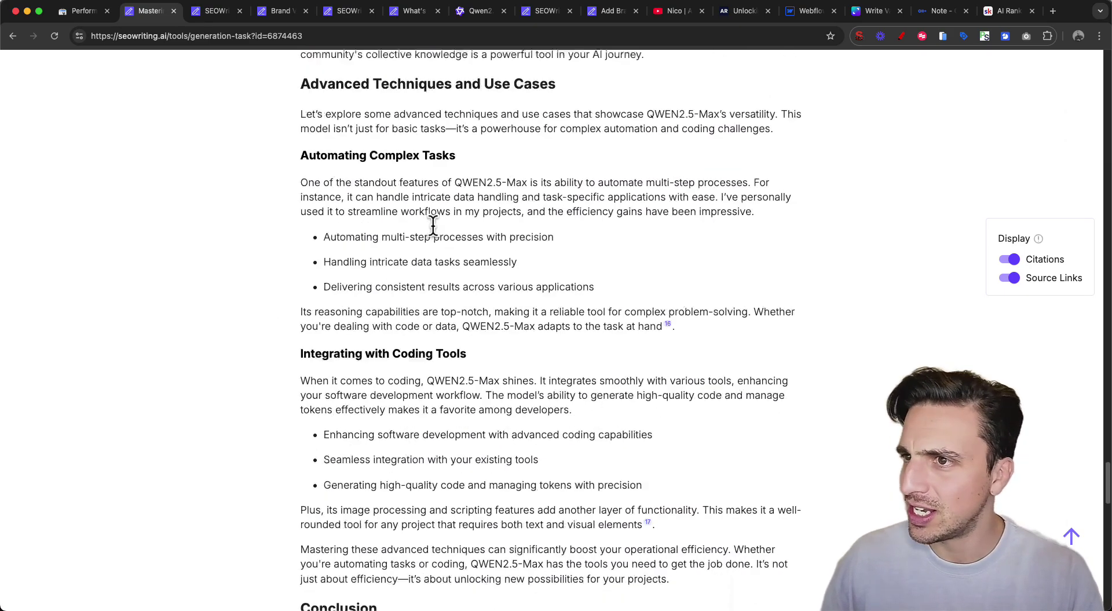
{"action": "scroll", "coordinate": [434, 226], "scroll_direction": "up", "scroll_amount": 7}
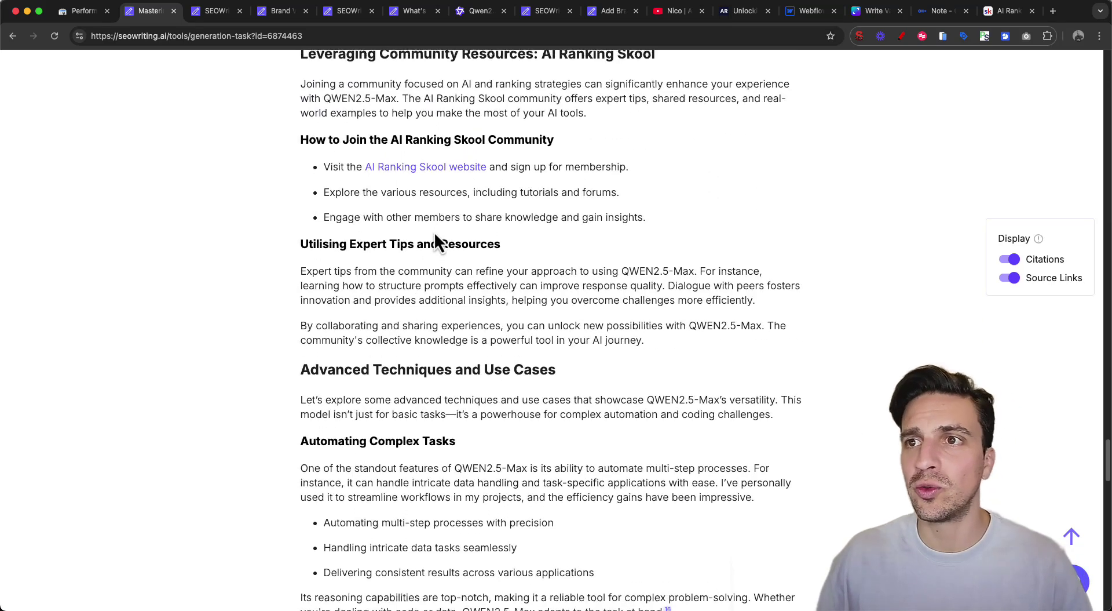
{"action": "scroll", "coordinate": [435, 232], "scroll_direction": "up", "scroll_amount": 1}
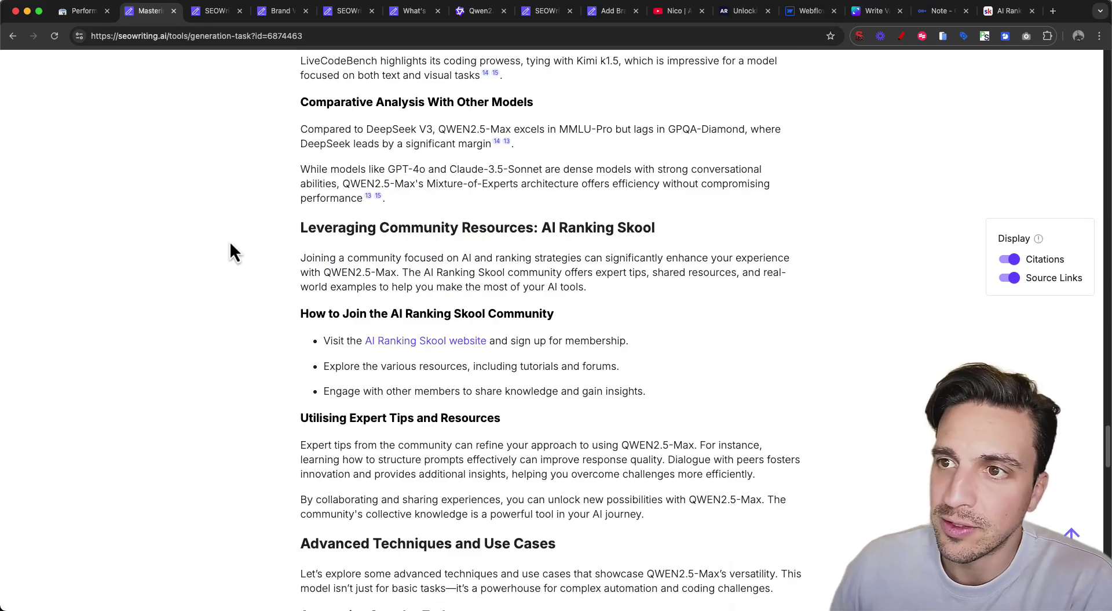
Highlight the section heading and the sentences describing the AI Ranking Skool community
{"action": "left_click_drag", "start_coordinate": [281, 228], "coordinate": [501, 231]}
{"action": "left_click", "coordinate": [371, 256]}
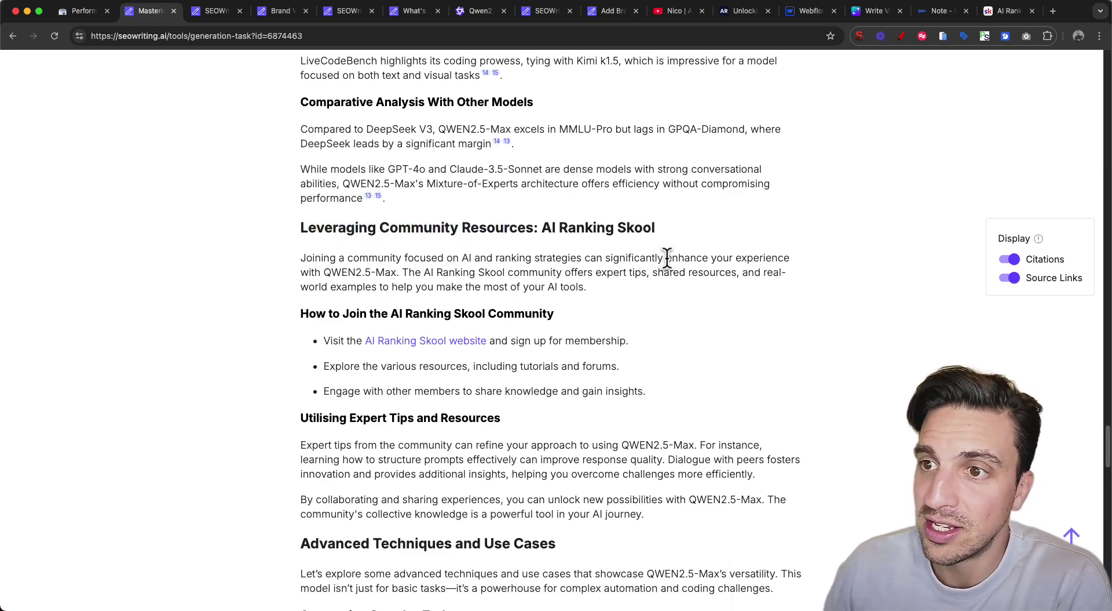
{"action": "left_click_drag", "start_coordinate": [667, 257], "coordinate": [681, 270]}
{"action": "left_click_drag", "start_coordinate": [415, 273], "coordinate": [612, 285]}
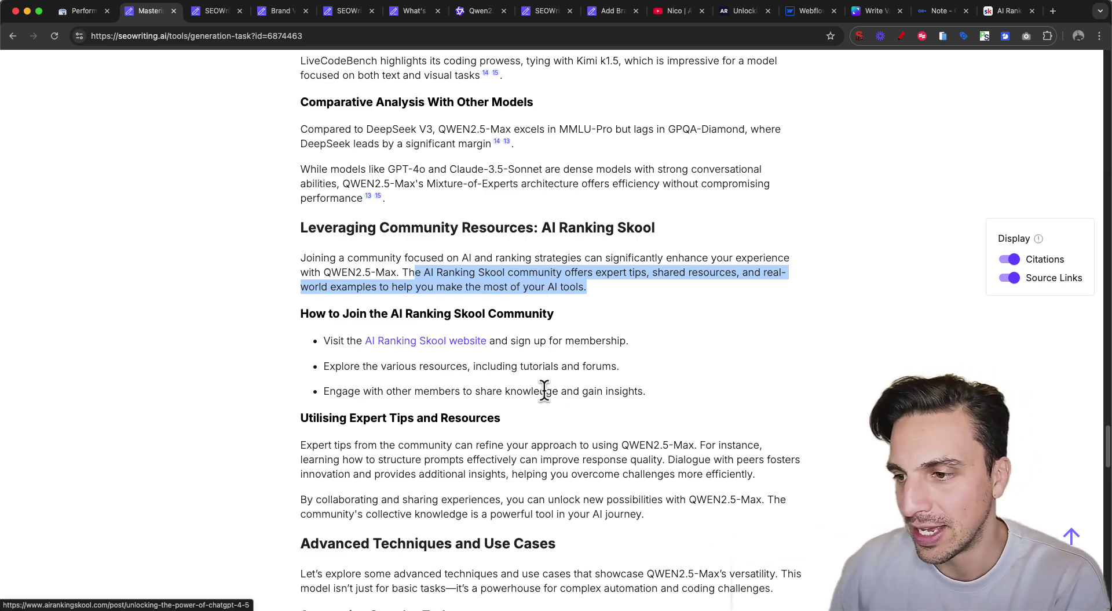
Scroll back up to the QWEN2.5 Max article's title and intro
{"action": "scroll", "coordinate": [591, 411], "scroll_direction": "down", "scroll_amount": 15}
{"action": "scroll", "coordinate": [644, 426], "scroll_direction": "up", "scroll_amount": 20}
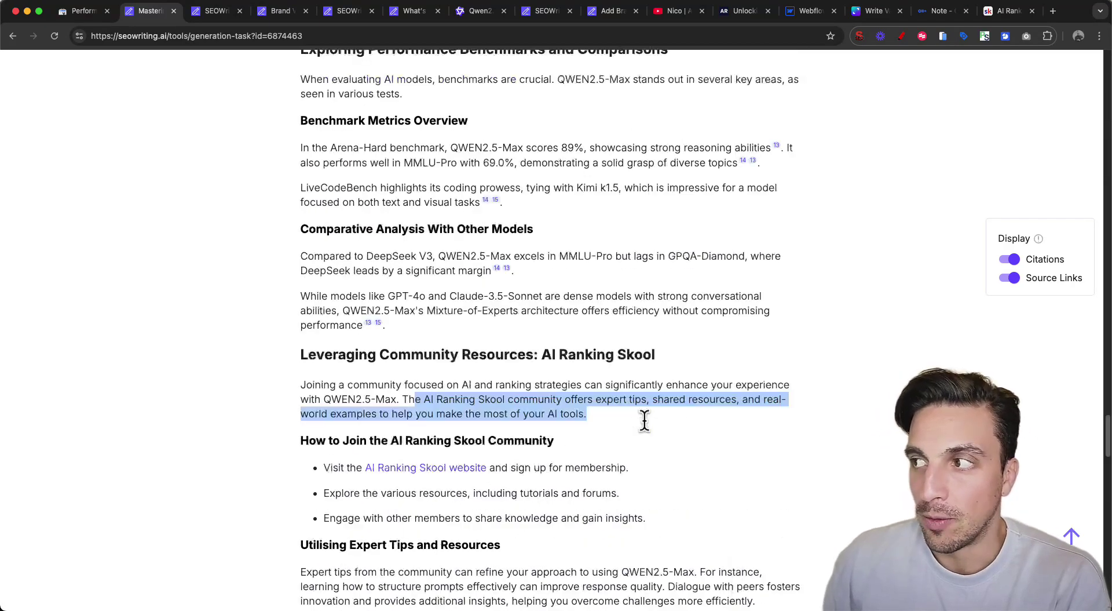
{"action": "scroll", "coordinate": [645, 420], "scroll_direction": "up", "scroll_amount": 20}
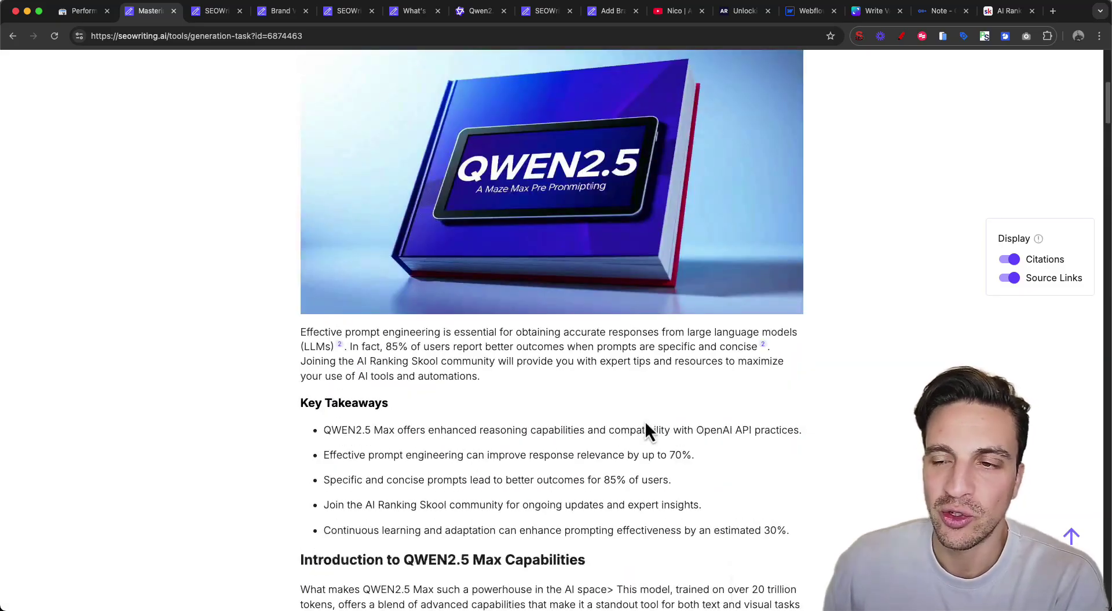
{"action": "scroll", "coordinate": [645, 421], "scroll_direction": "up", "scroll_amount": 7}
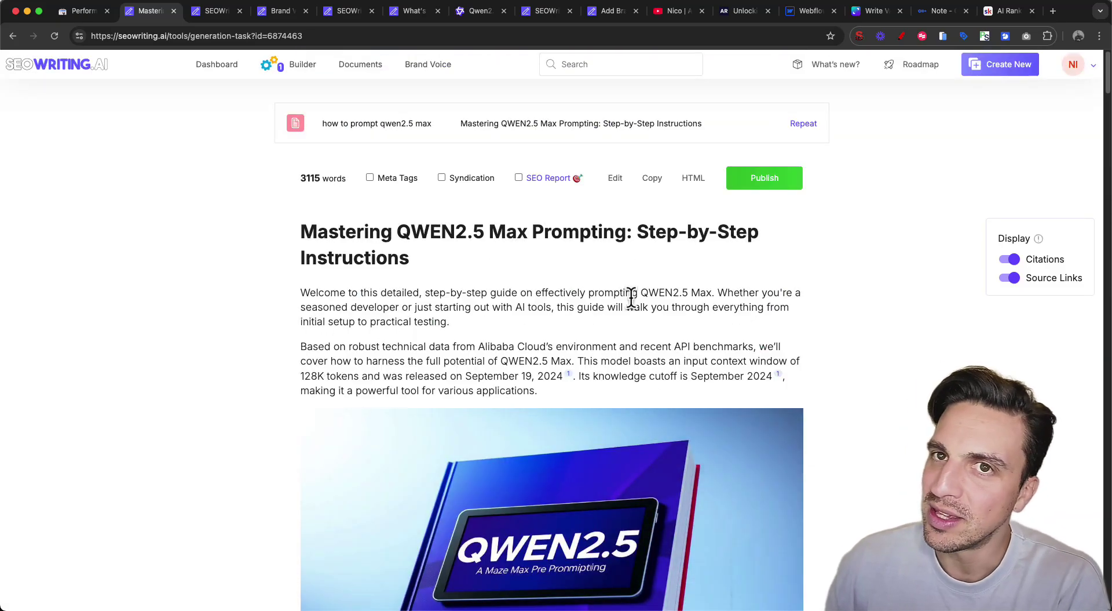
Open the article in the editor and scroll to the 'How to prompt qwen2.5 max Effectively' section
{"action": "left_click", "coordinate": [615, 180]}
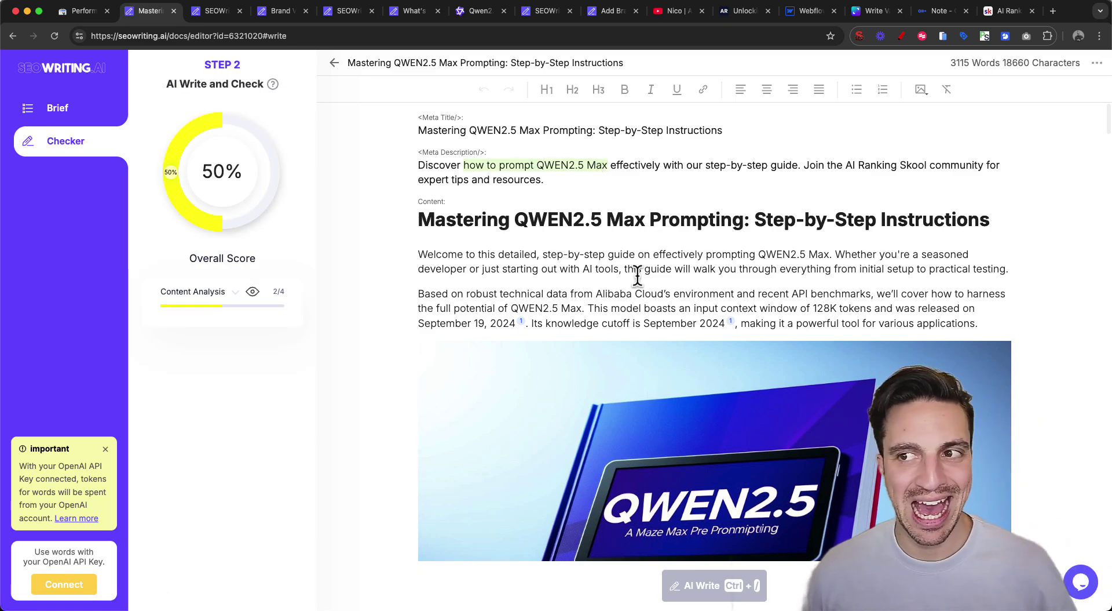
{"action": "scroll", "coordinate": [637, 273], "scroll_direction": "down", "scroll_amount": 10}
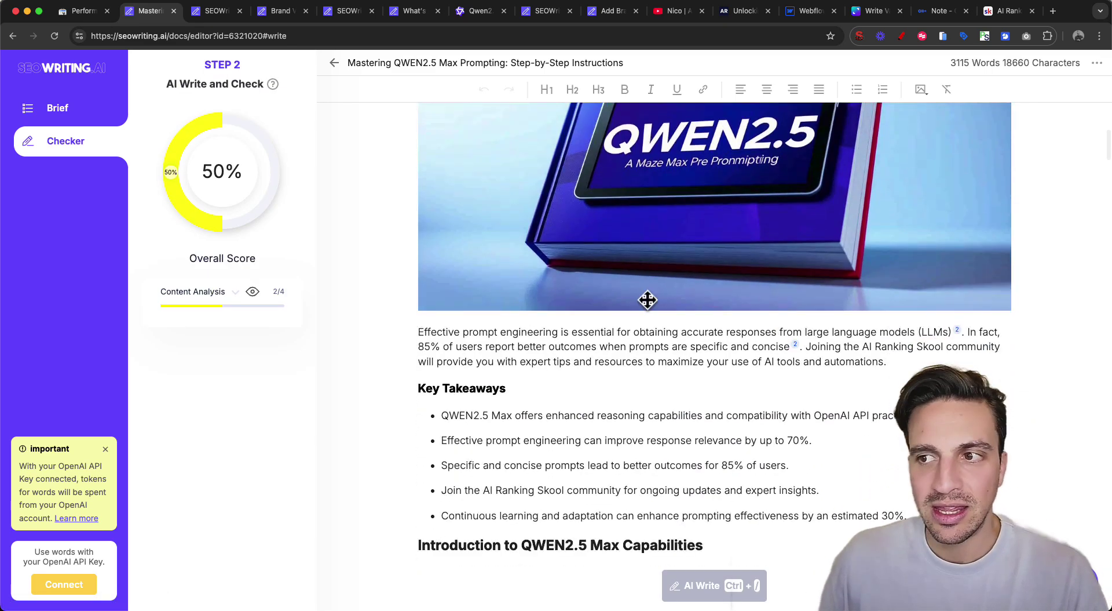
{"action": "scroll", "coordinate": [646, 300], "scroll_direction": "down", "scroll_amount": 15}
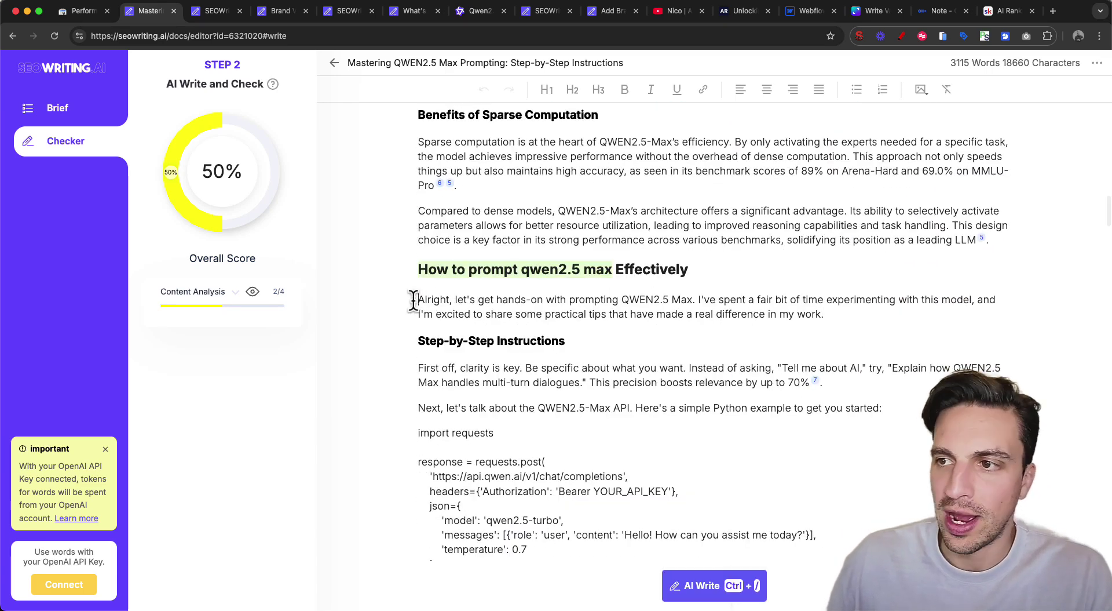
Delete that section's opening sentence about getting hands-on, bringing the article to 3104 words
{"action": "left_click_drag", "start_coordinate": [418, 299], "coordinate": [825, 316]}
{"action": "left_click_drag", "start_coordinate": [555, 307], "coordinate": [678, 293]}
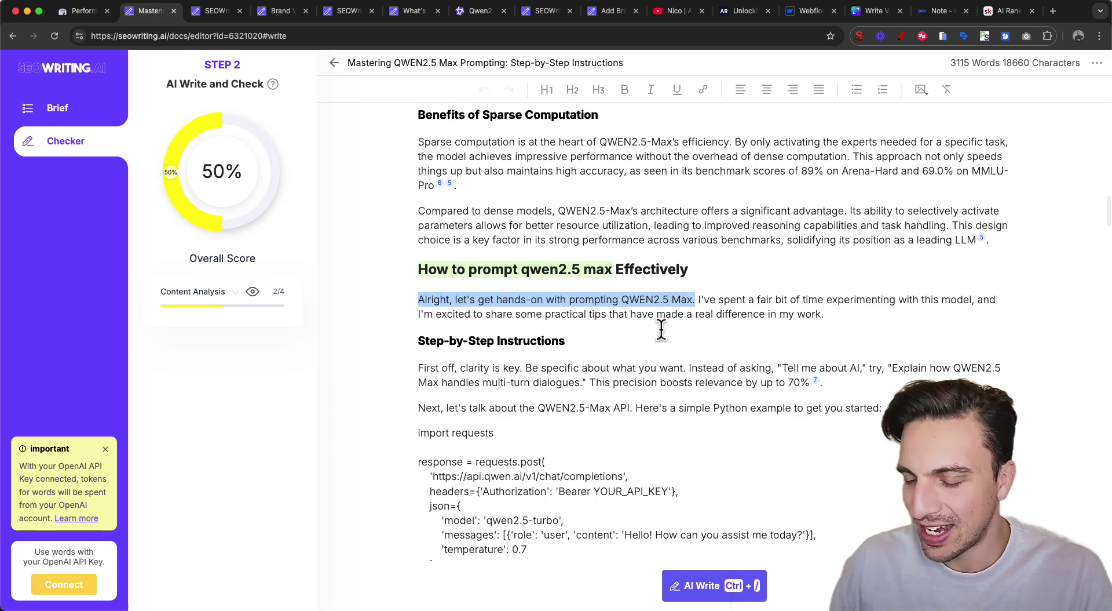
{"action": "key", "text": "BackSpace"}
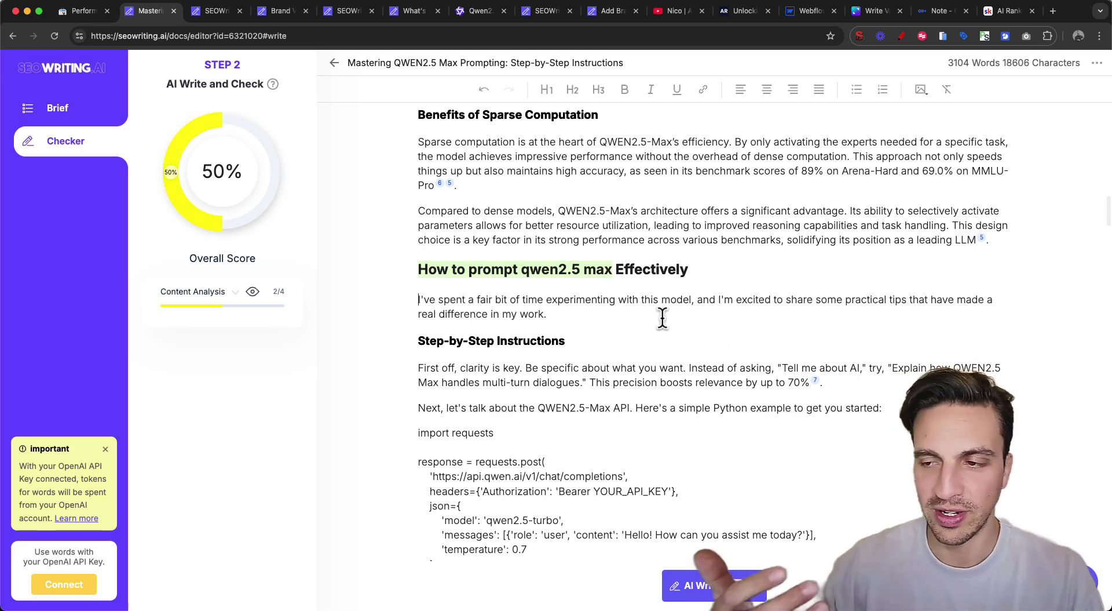
{"action": "scroll", "coordinate": [678, 358], "scroll_direction": "down", "scroll_amount": 20}
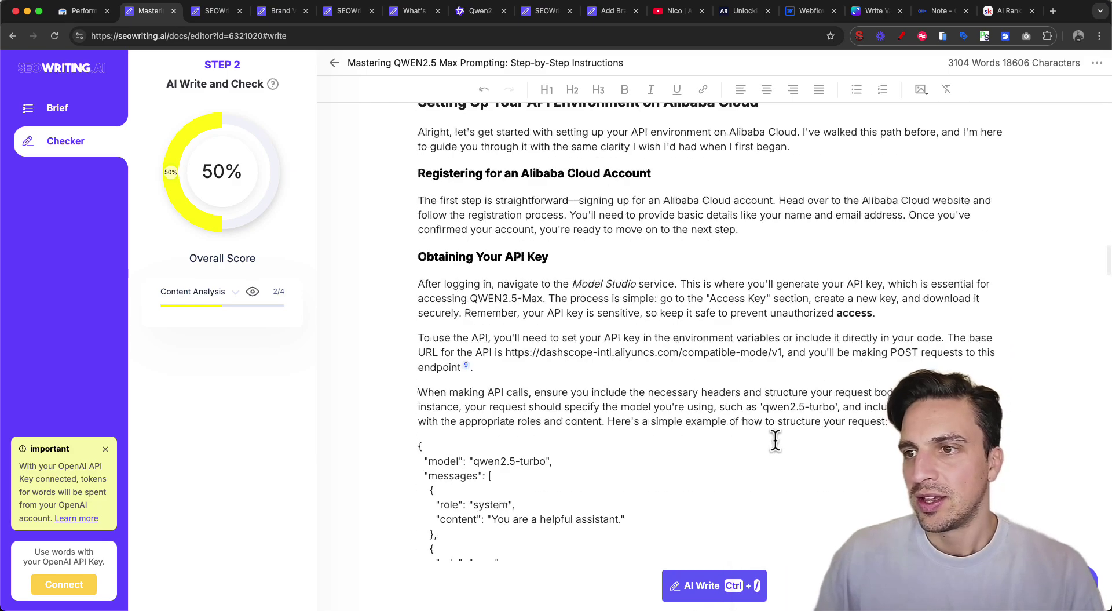
{"action": "scroll", "coordinate": [666, 434], "scroll_direction": "down", "scroll_amount": 1}
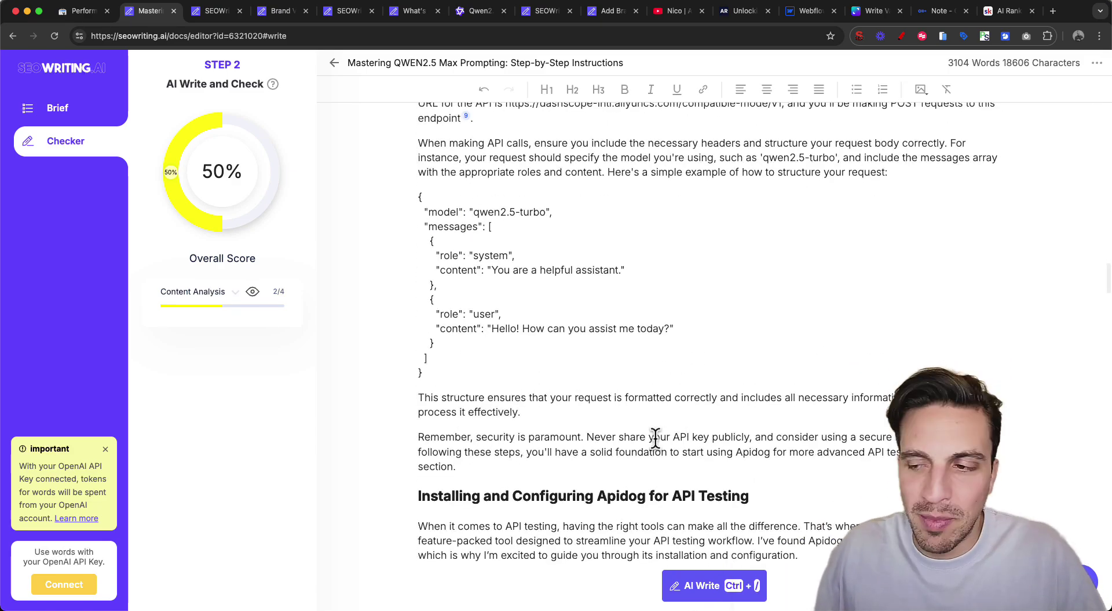
{"action": "scroll", "coordinate": [655, 437], "scroll_direction": "down", "scroll_amount": 5}
{"action": "scroll", "coordinate": [638, 422], "scroll_direction": "up", "scroll_amount": 20}
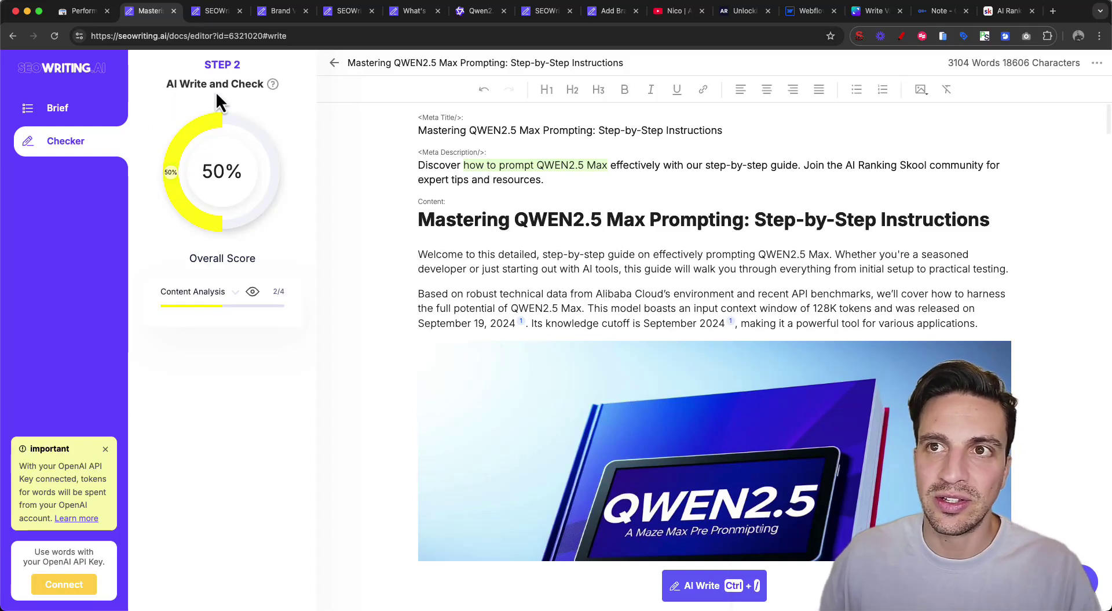
{"action": "left_click", "coordinate": [271, 85]}
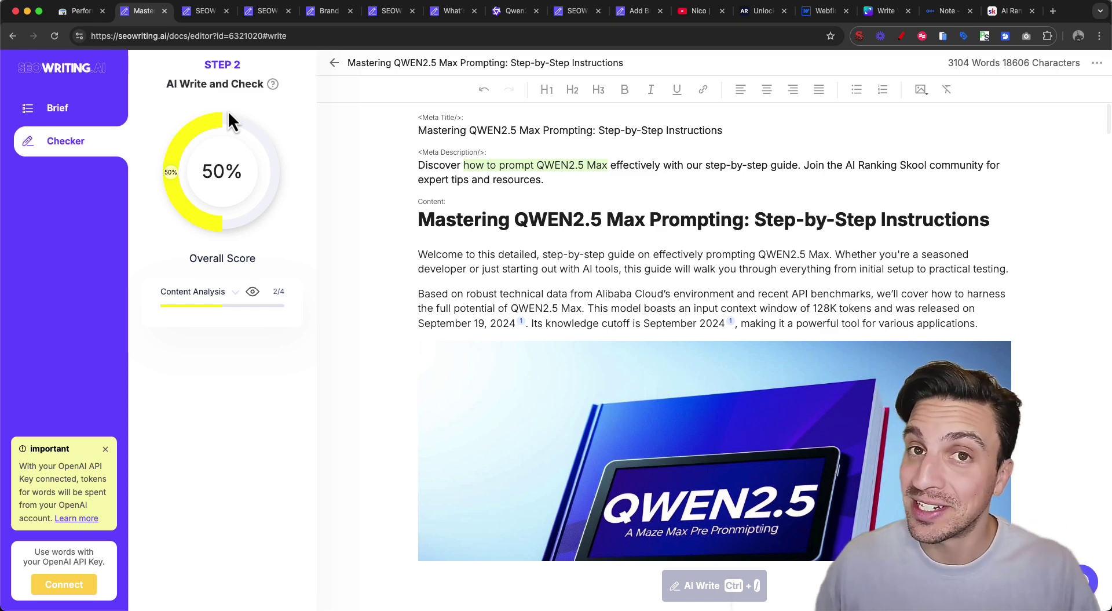
{"action": "left_click", "coordinate": [481, 267]}
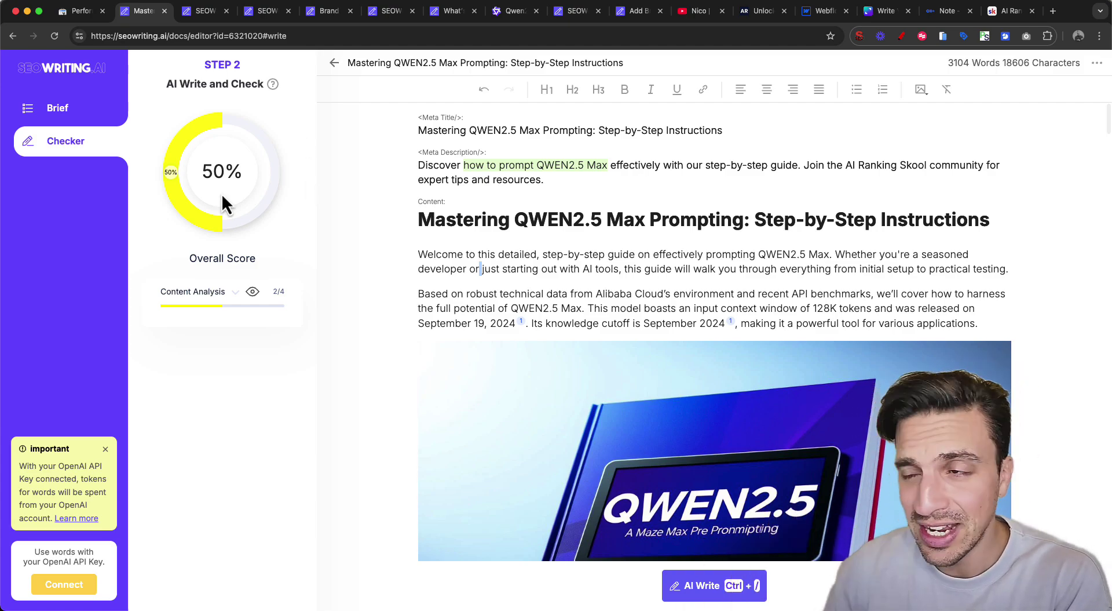
{"action": "scroll", "coordinate": [575, 260], "scroll_direction": "down", "scroll_amount": 20}
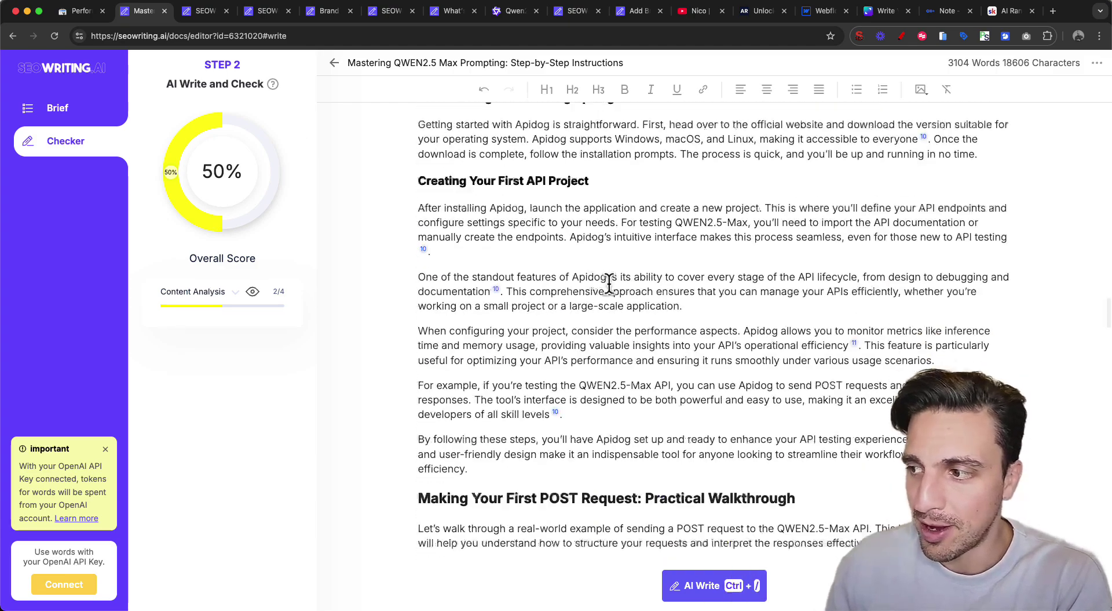
{"action": "scroll", "coordinate": [643, 271], "scroll_direction": "up", "scroll_amount": 20}
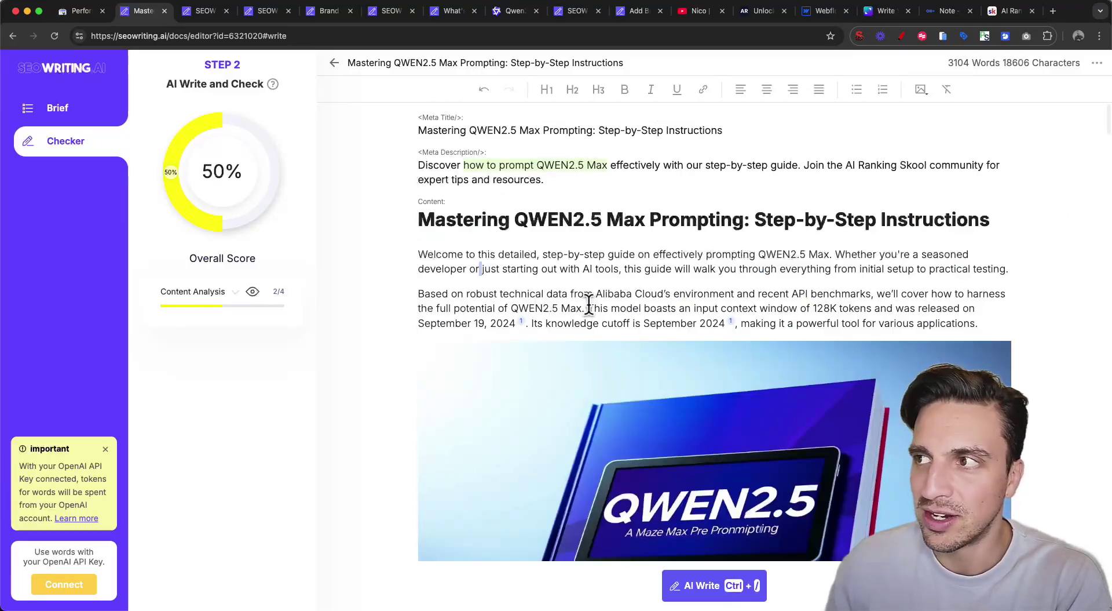
Return to the article page, dismiss the WordPress publishing prompt, and copy the 3104-word article
{"action": "left_click", "coordinate": [346, 64]}
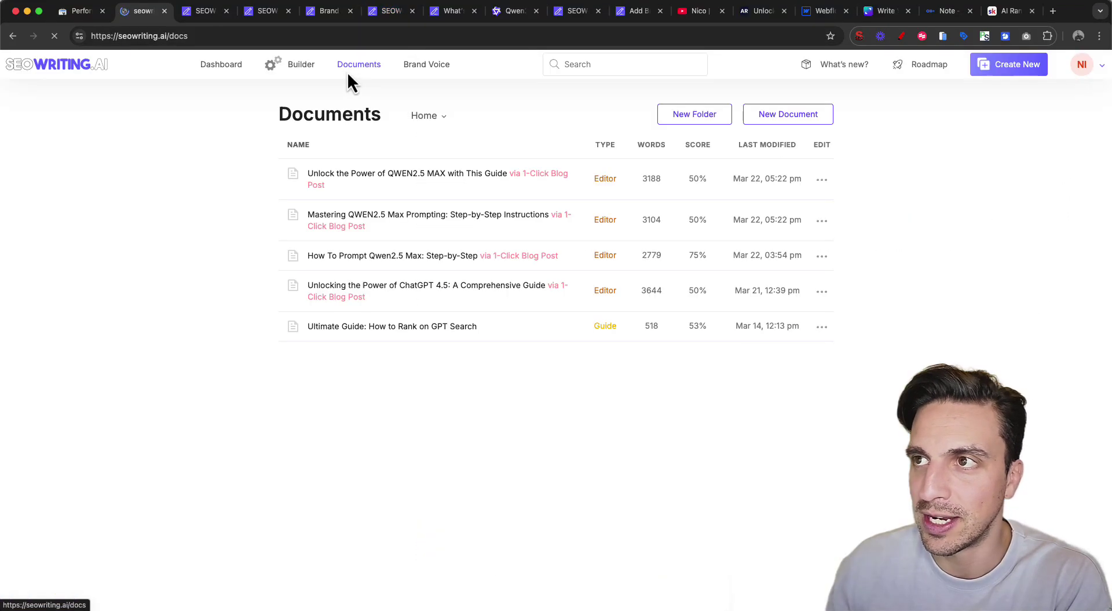
{"action": "left_click", "coordinate": [497, 217]}
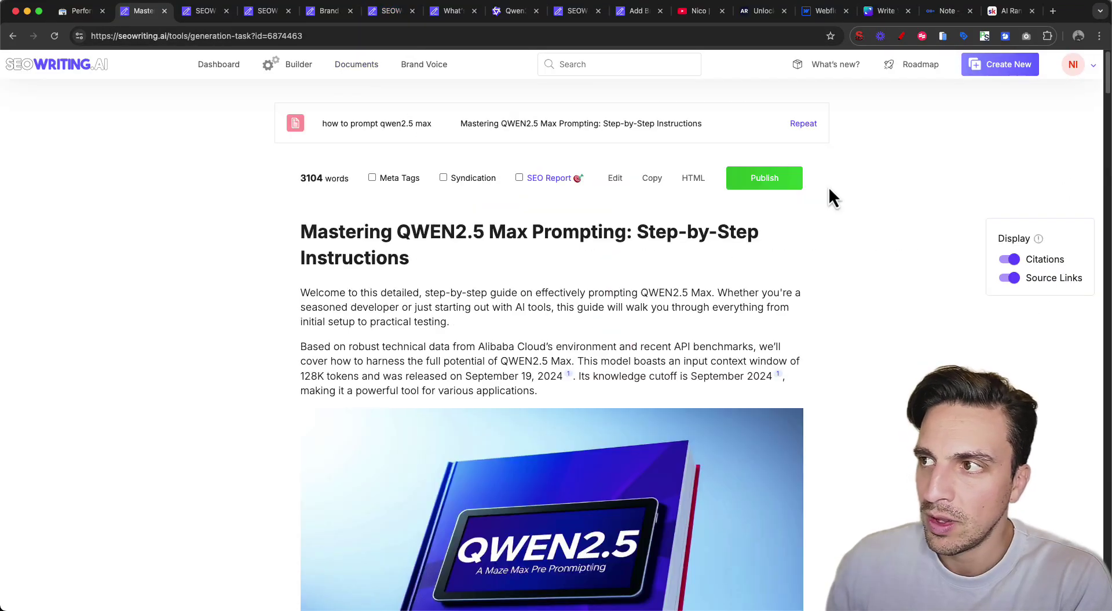
{"action": "left_click", "coordinate": [758, 184]}
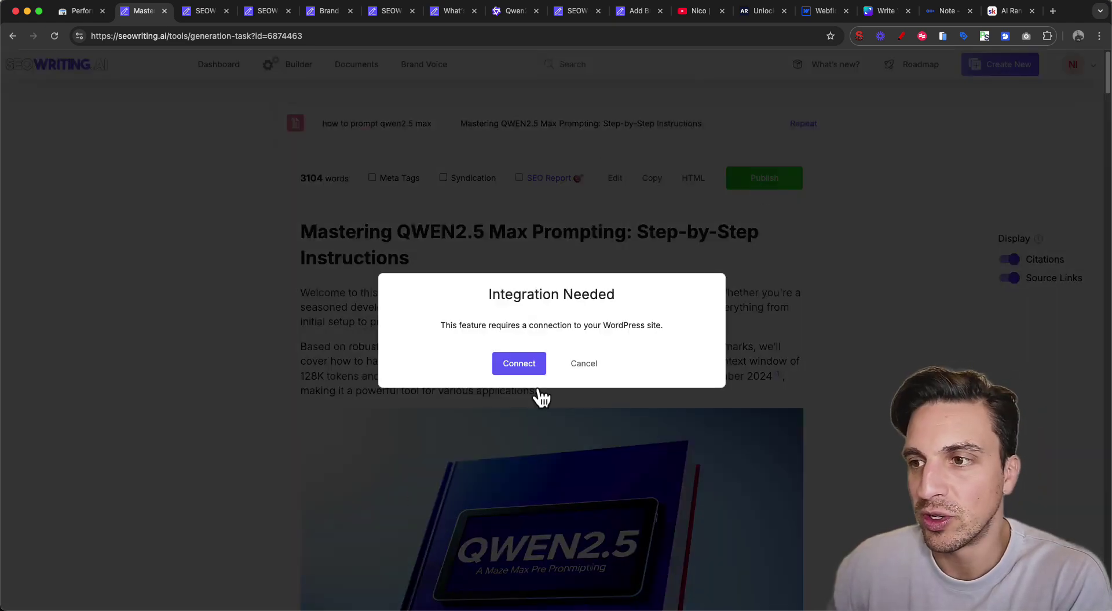
{"action": "left_click", "coordinate": [600, 373]}
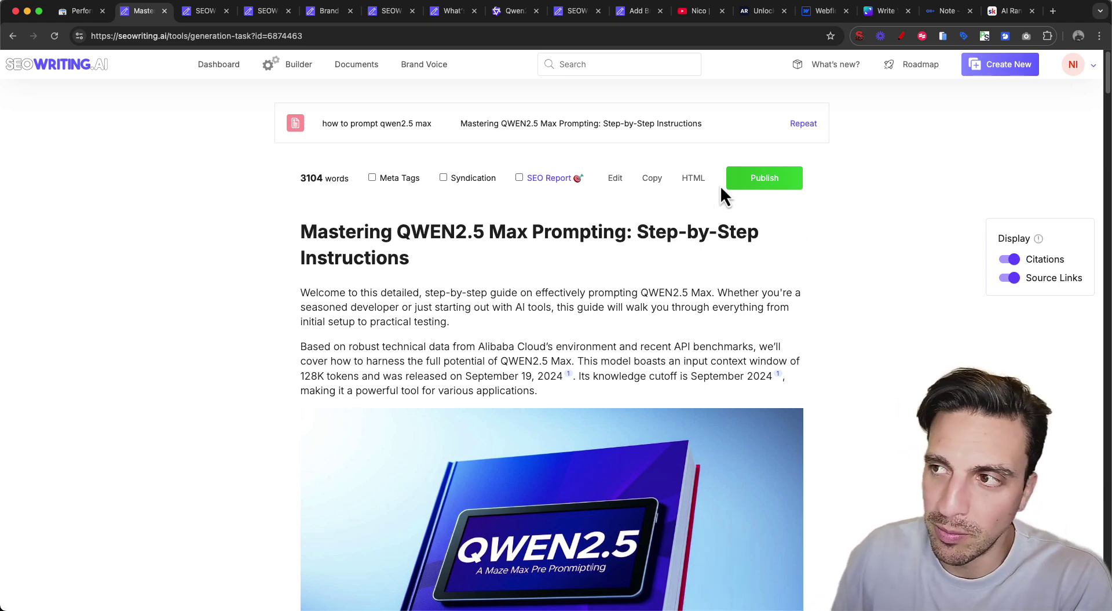
{"action": "left_click", "coordinate": [656, 181]}
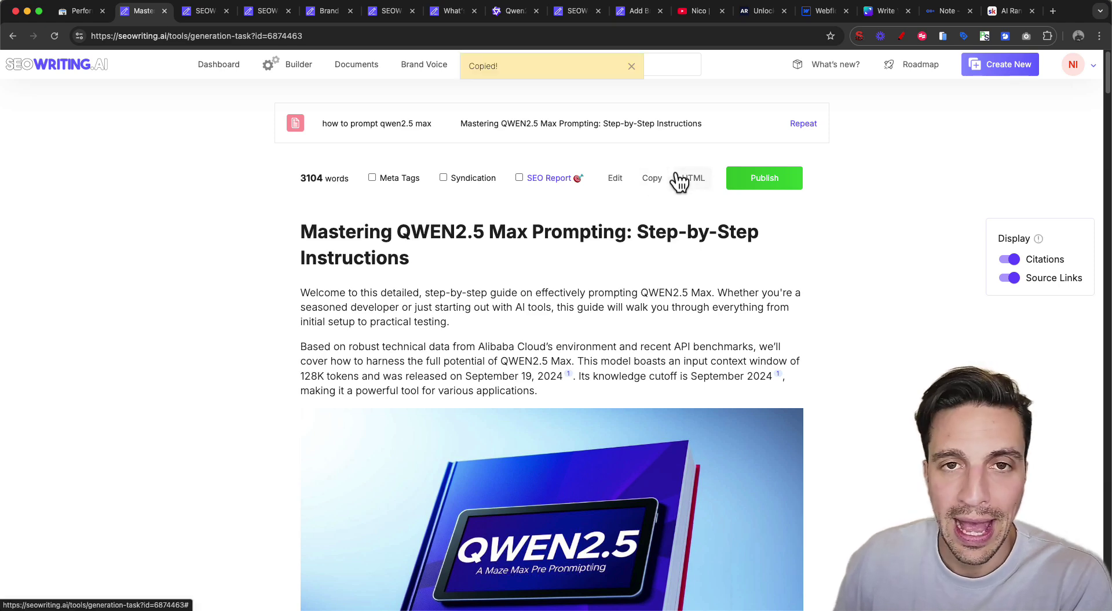